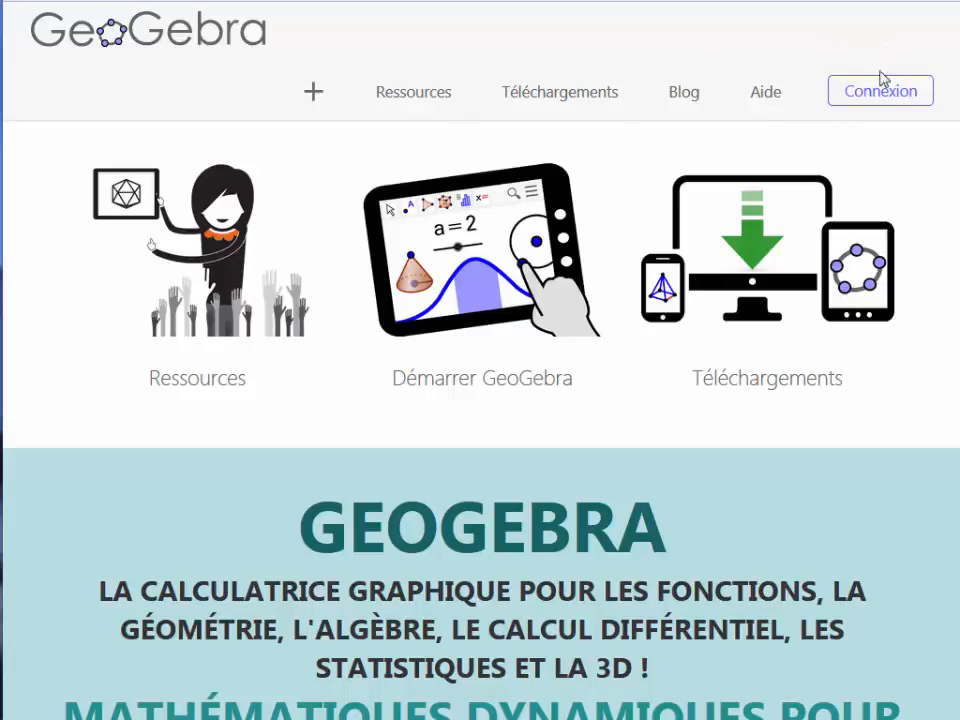
# - Sign in to the GeoGebra account with the prefilled credentials and look through the account's list of resources
pyautogui.click(868, 100)
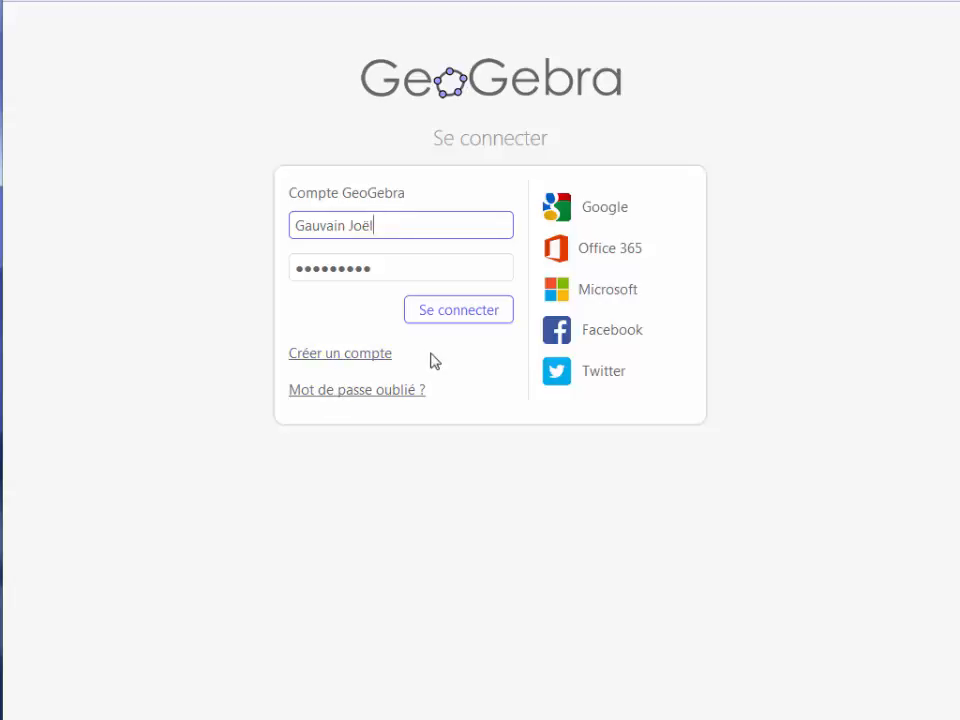
pyautogui.click(457, 316)
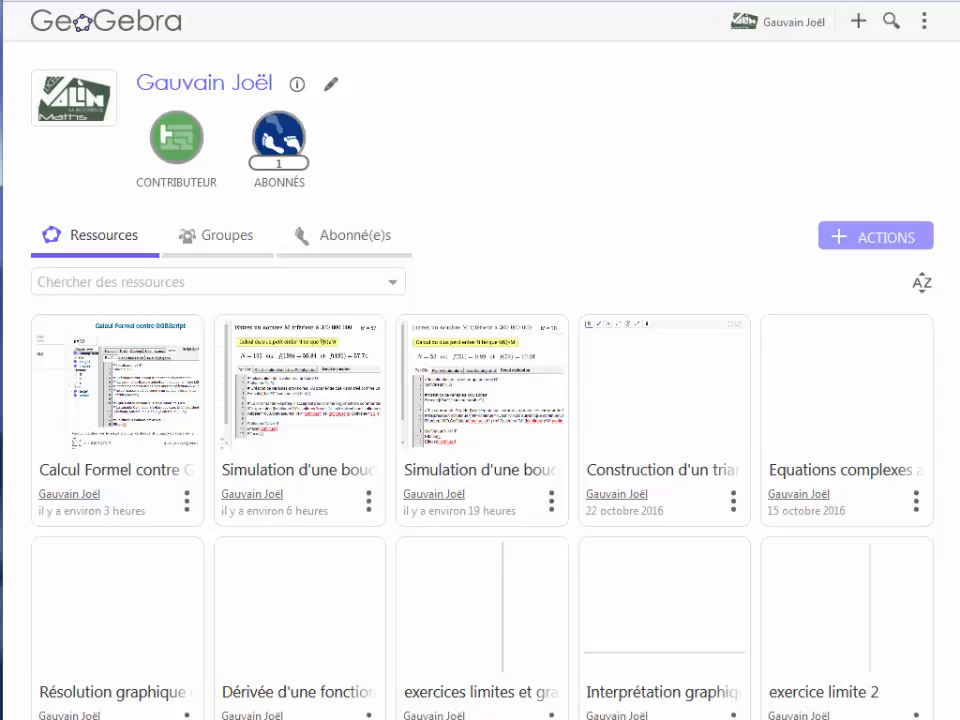
pyautogui.scroll(-6, 480, 400)
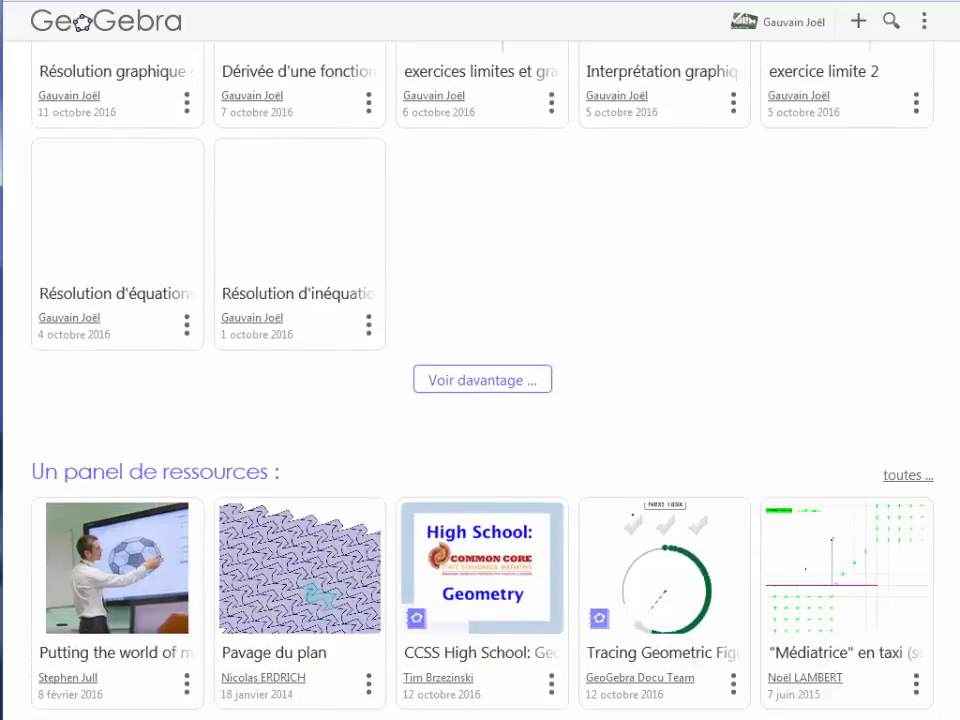
pyautogui.scroll(-3, 733, 460)
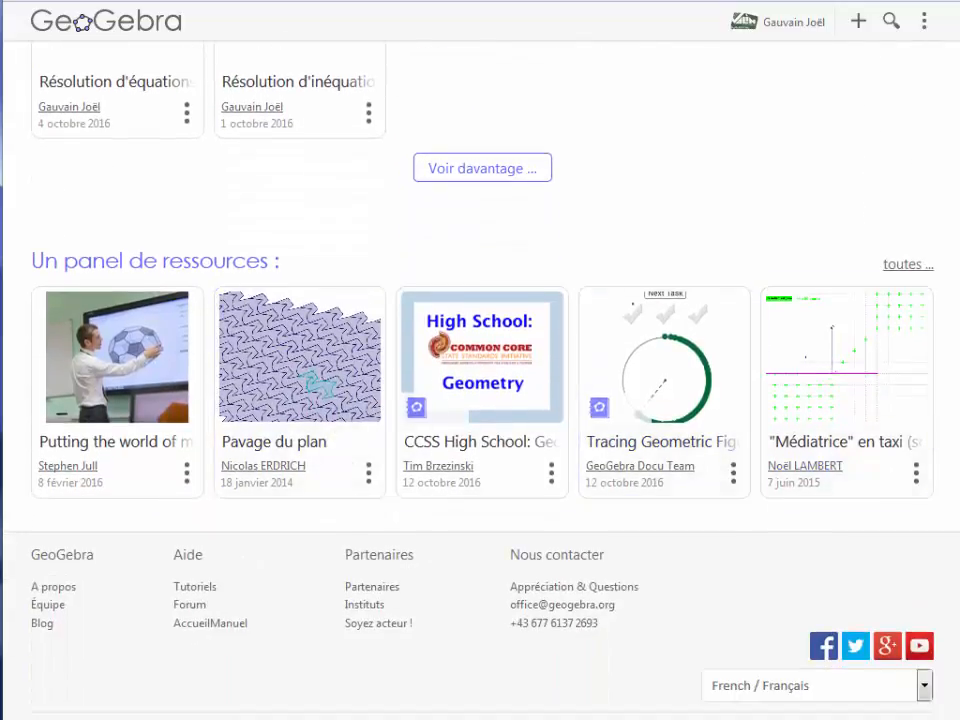
pyautogui.scroll(5, 480, 400)
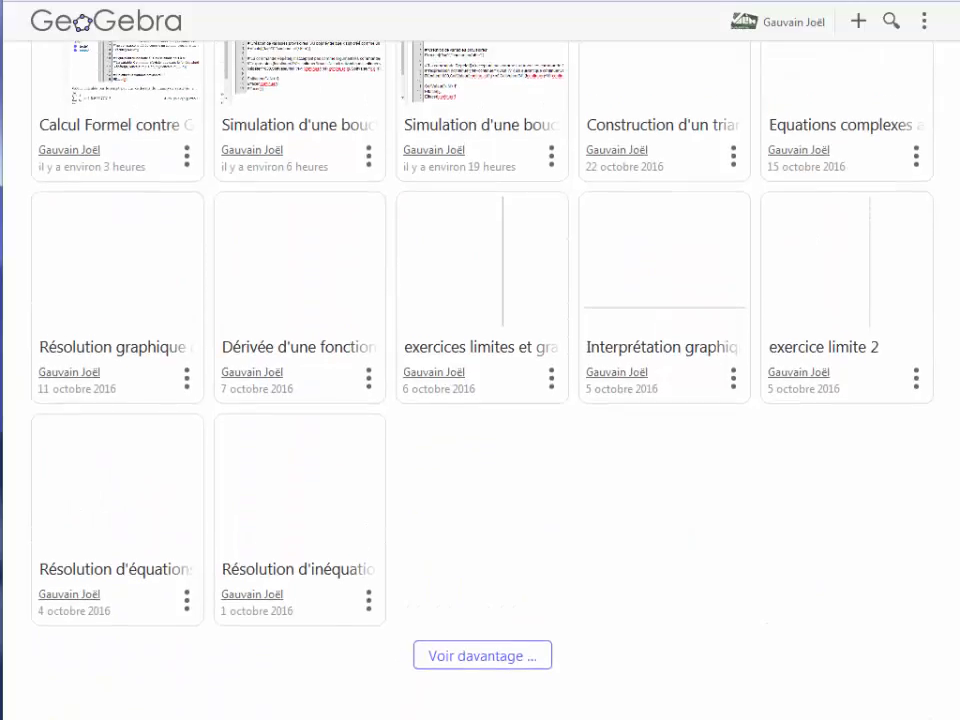
pyautogui.scroll(3, 480, 400)
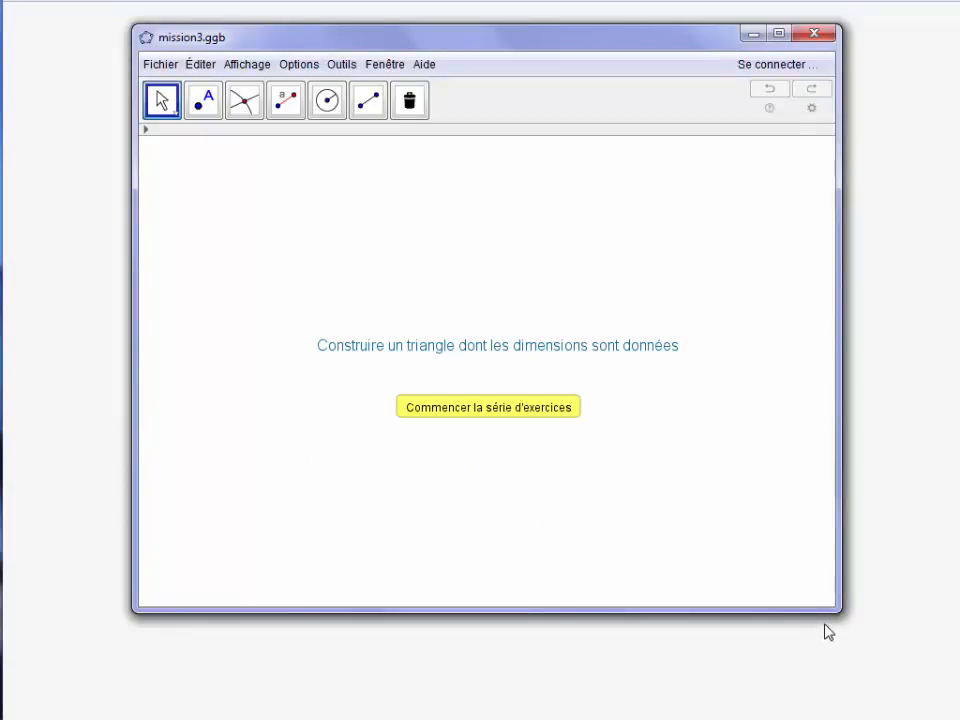
# - Export mission3.ggb as a dynamic web worksheet titled "Construction d'un triangle de dimensions données", upload it without extra texts and sign in
pyautogui.moveTo(838, 611)
pyautogui.mouseDown()
pyautogui.moveTo(828, 604)
pyautogui.moveTo(843, 605)
pyautogui.mouseUp()
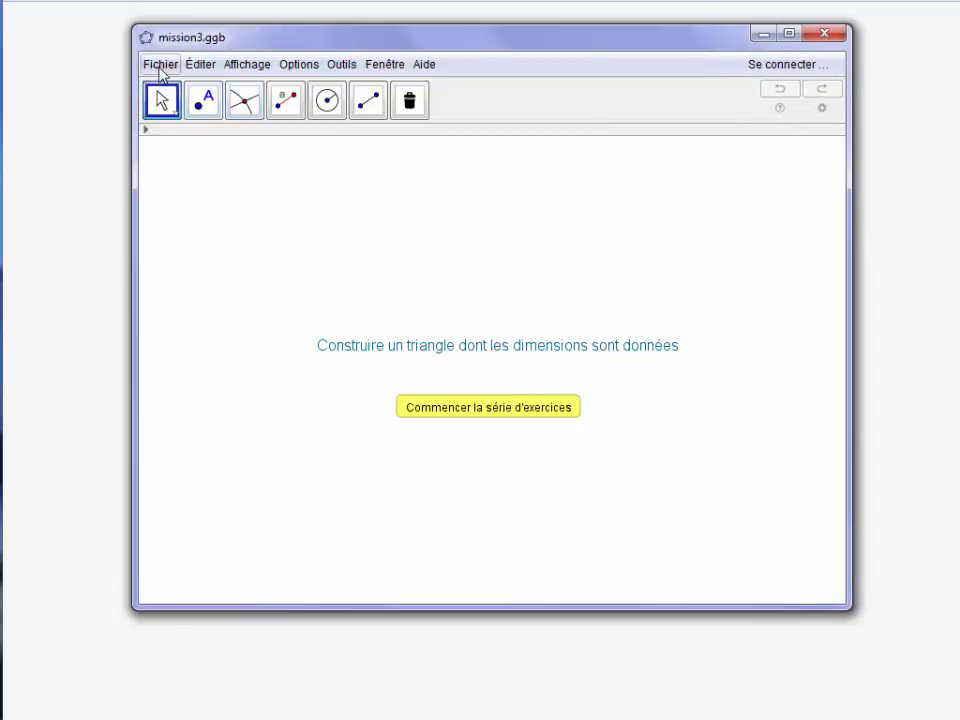
pyautogui.click(160, 70)
pyautogui.moveTo(185, 279)
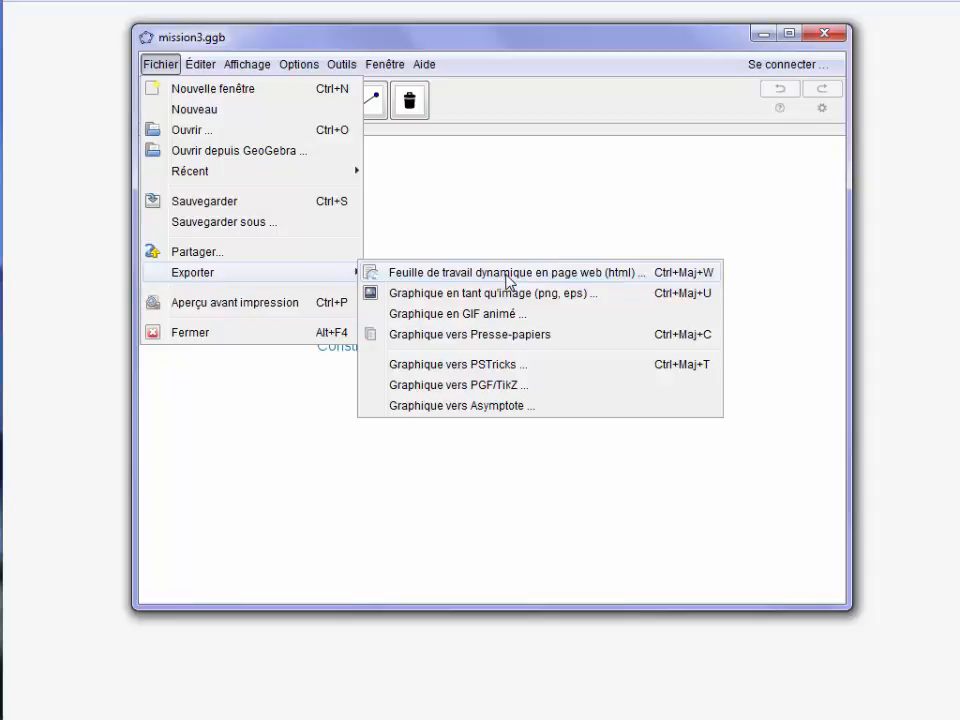
pyautogui.click(508, 276)
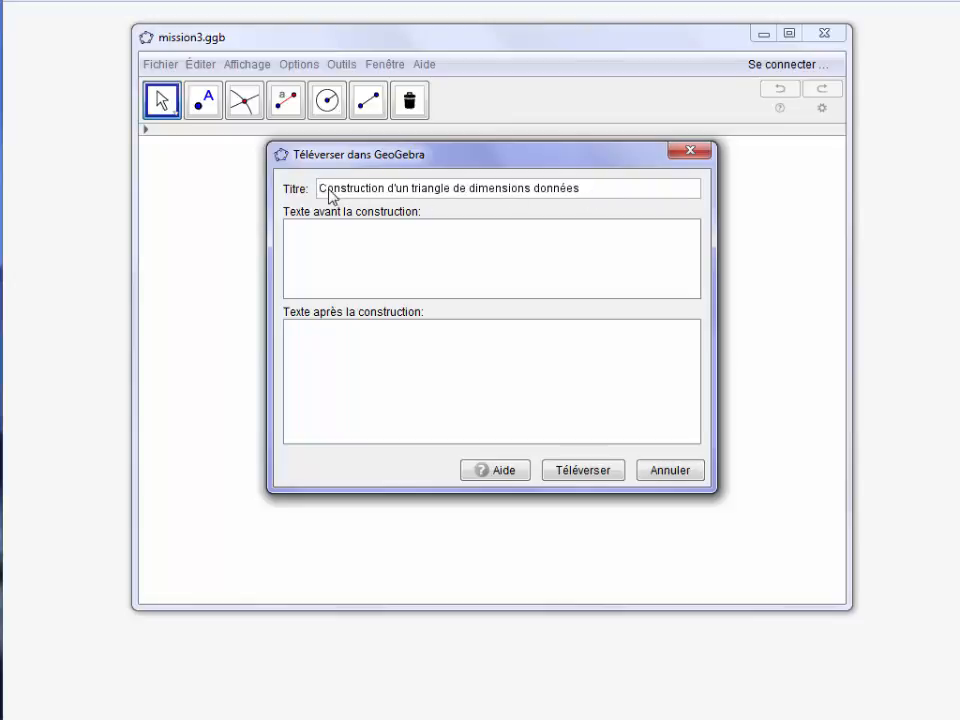
pyautogui.click(293, 231)
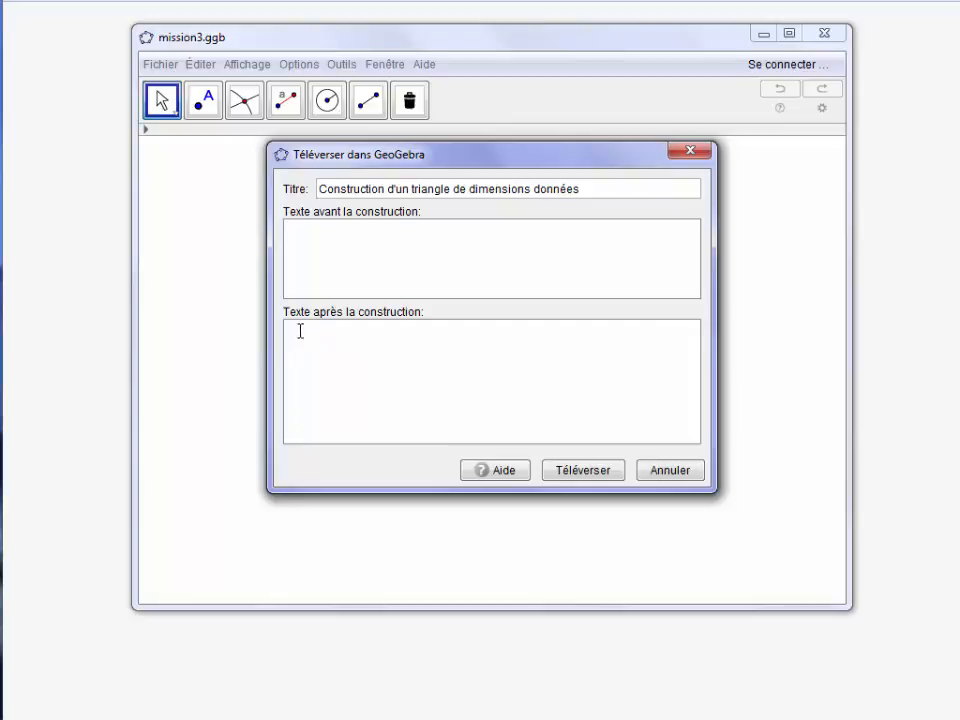
pyautogui.click(590, 472)
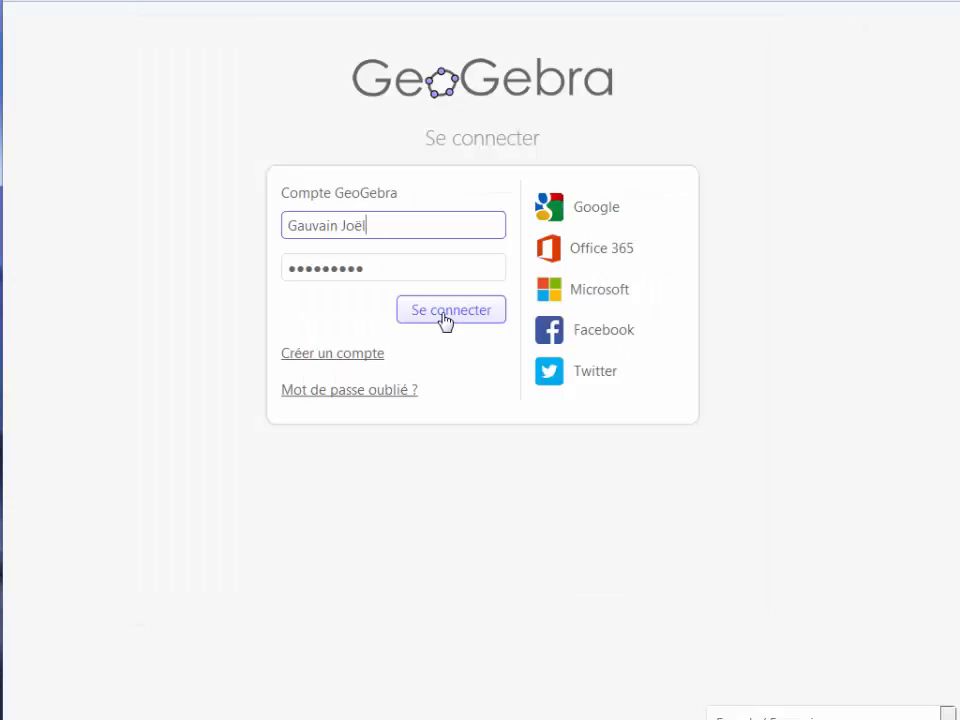
pyautogui.click(446, 318)
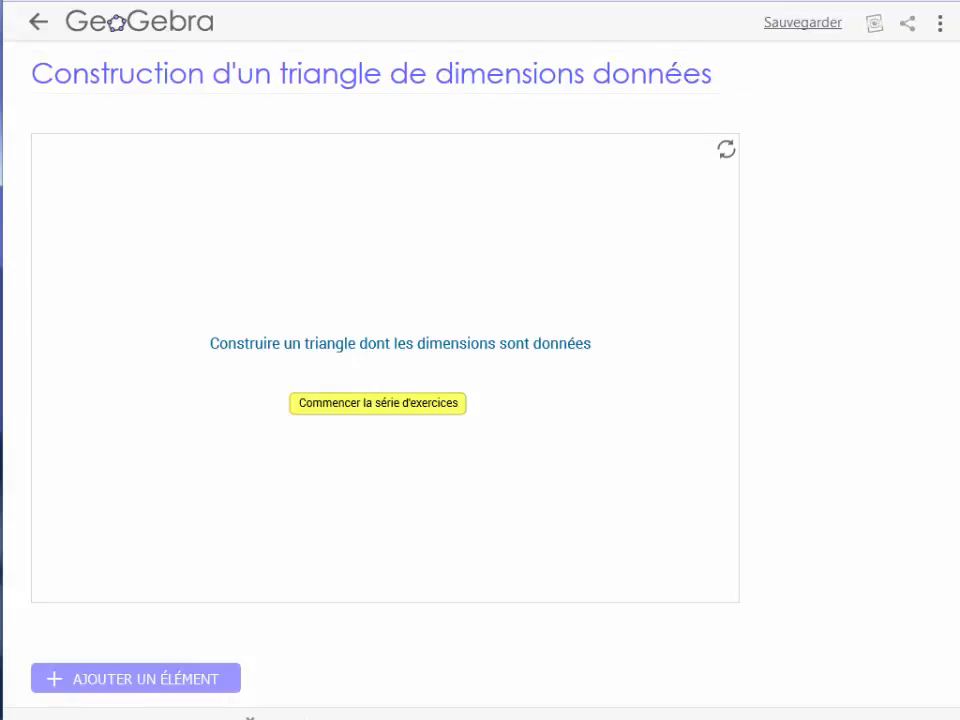
# - Set the uploaded worksheet's status to Partagée
pyautogui.scroll(-4, 385, 370)
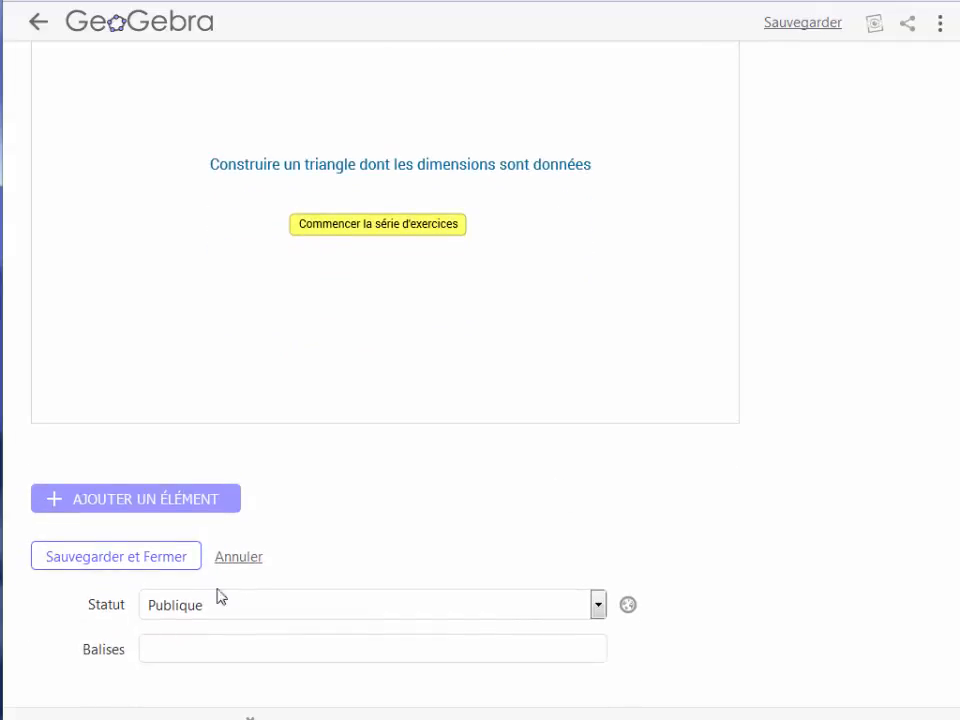
pyautogui.click(598, 607)
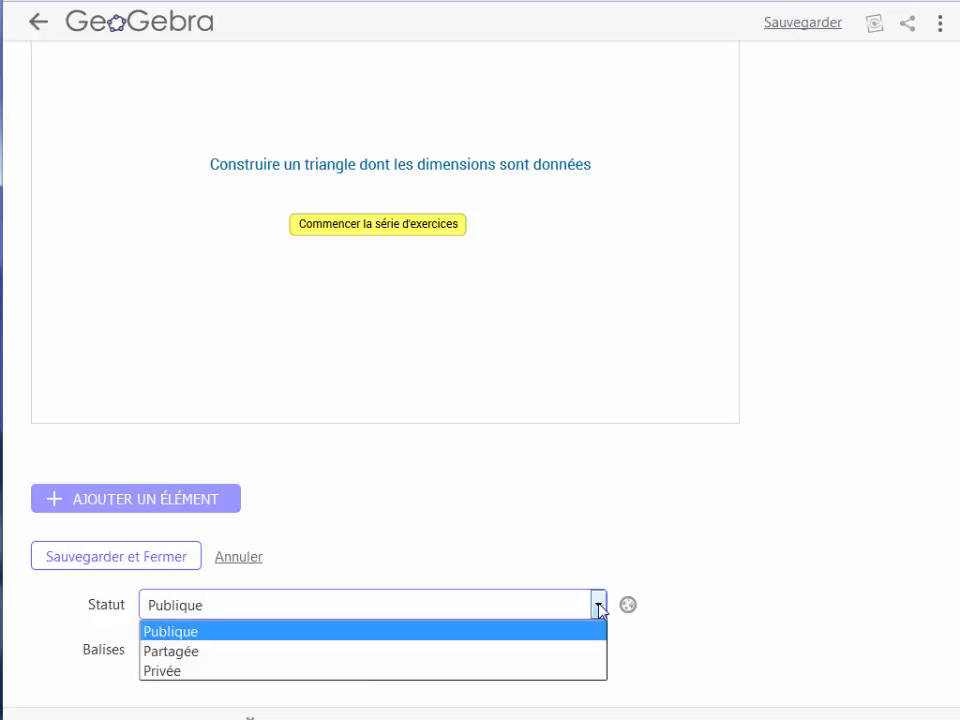
pyautogui.click(508, 657)
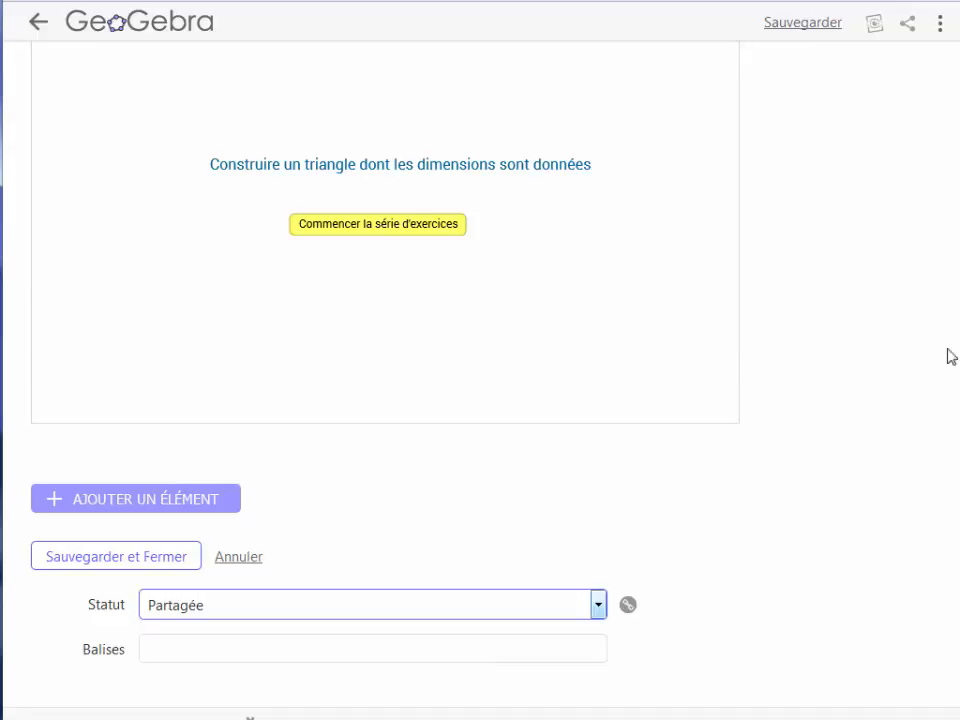
# - Open the worksheet's applet for editing and resize its frame to 757 x 499
pyautogui.scroll(2, 480, 380)
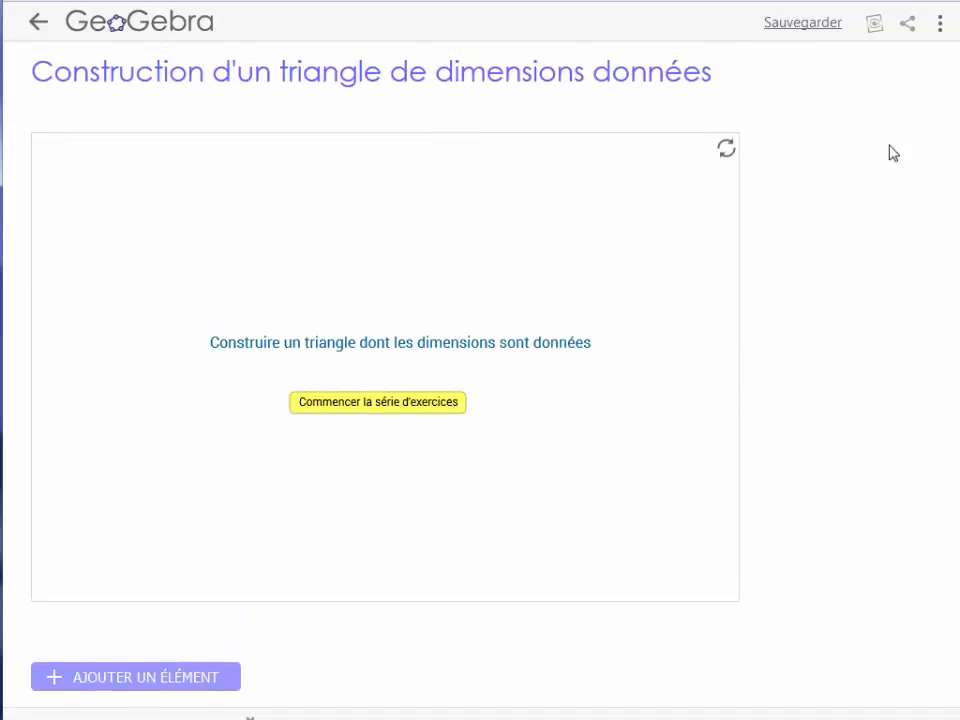
pyautogui.moveTo(765, 120)
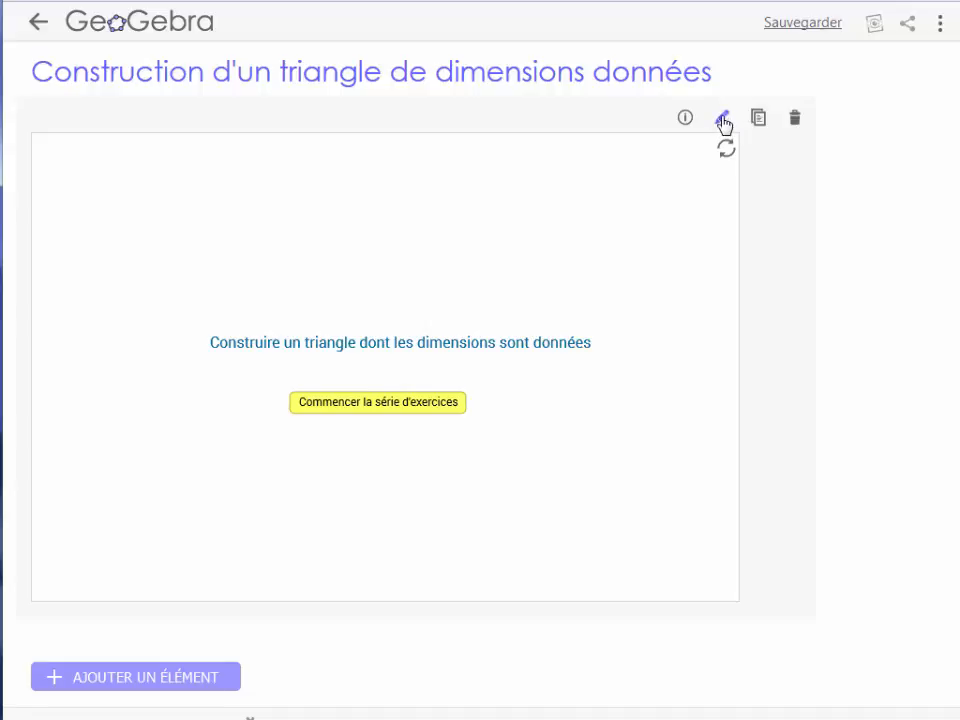
pyautogui.click(724, 122)
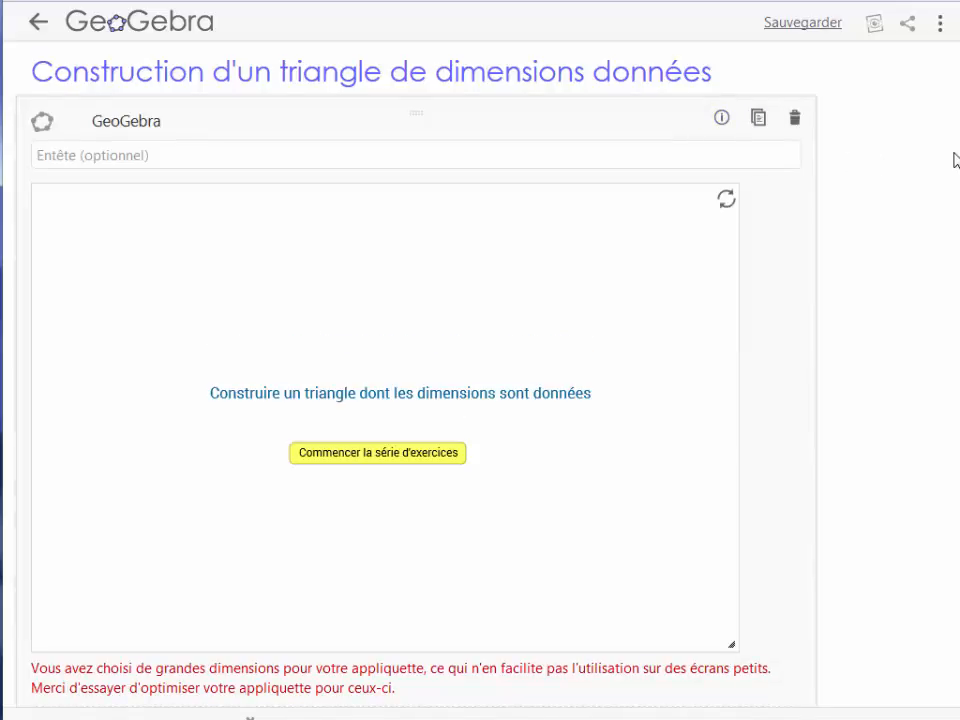
pyautogui.scroll(-1, 739, 500)
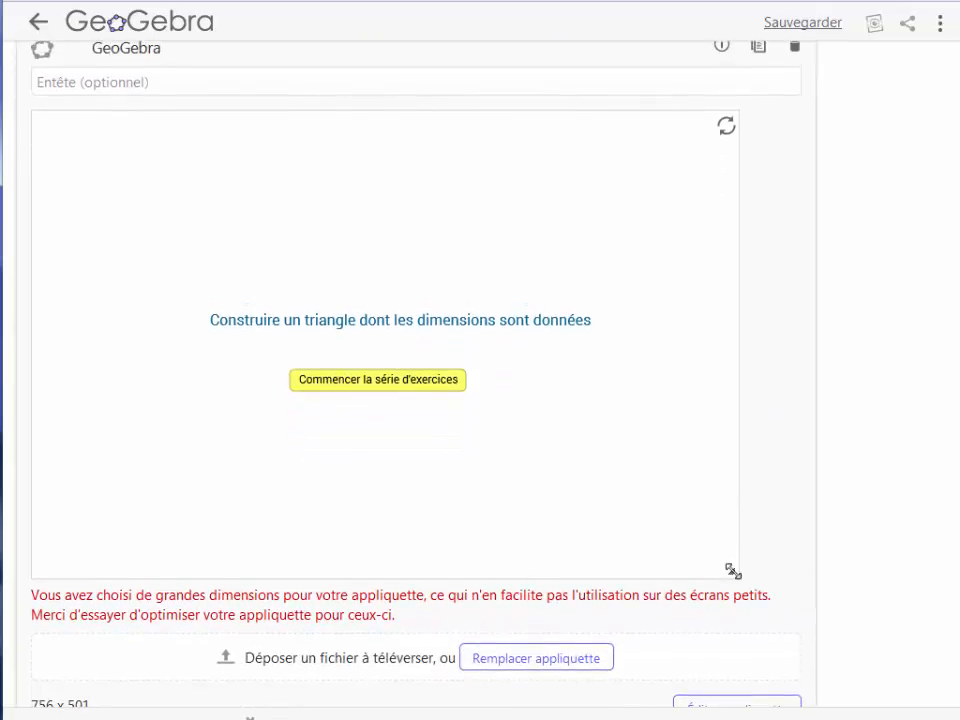
pyautogui.moveTo(733, 570); pyautogui.dragTo(701, 568)
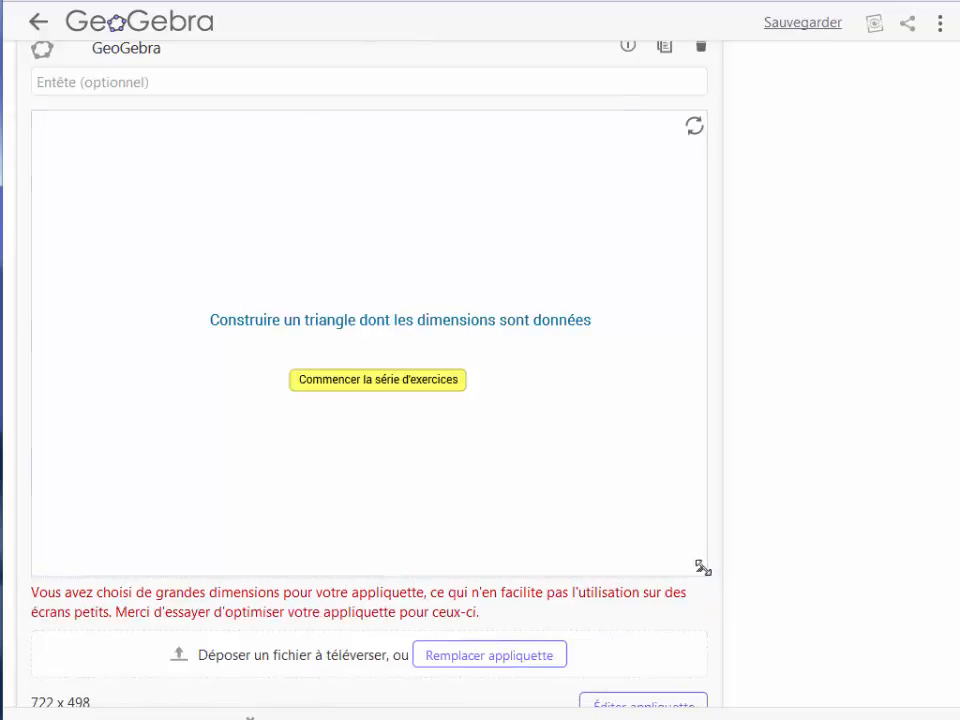
pyautogui.moveTo(703, 568); pyautogui.dragTo(735, 570)
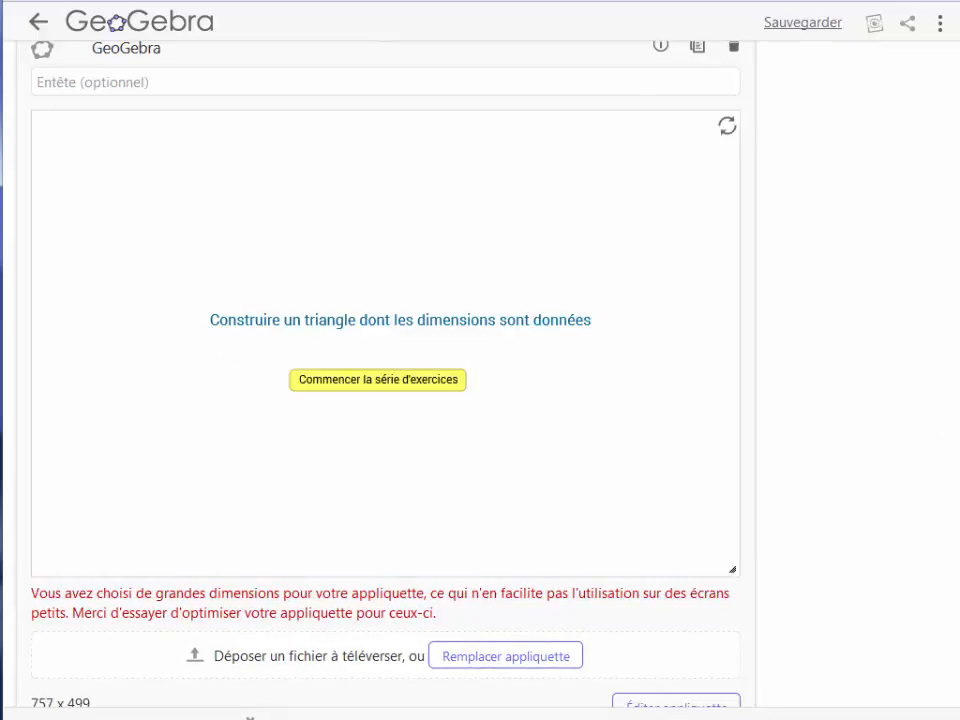
# - In the applet's advanced settings, turn off the reset icon and the permission to zoom and move the view
pyautogui.scroll(-5, 385, 360)
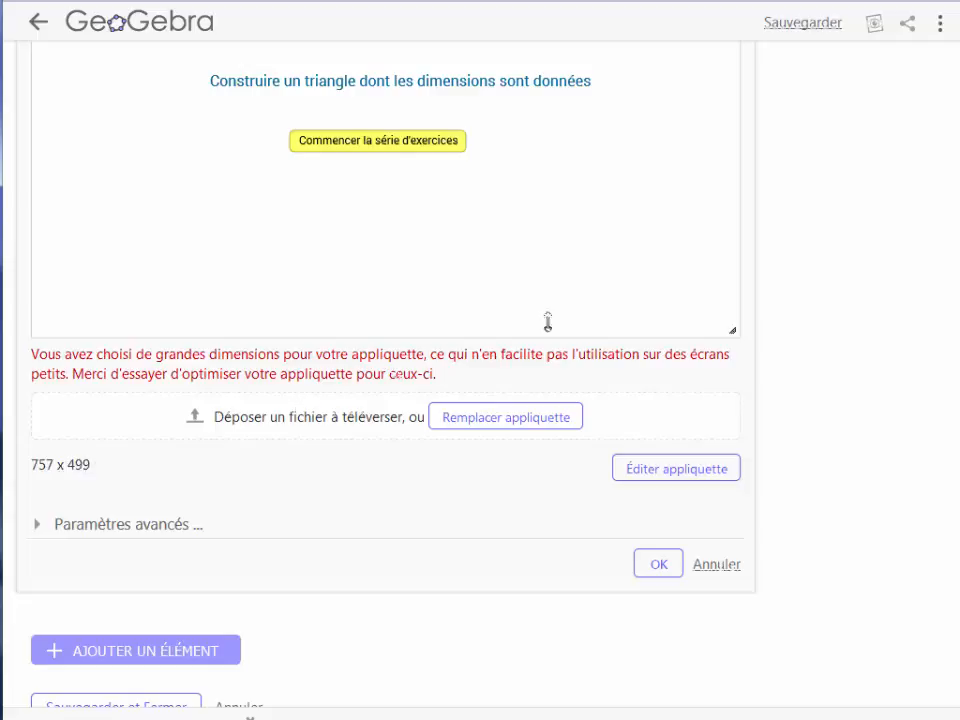
pyautogui.click(38, 526)
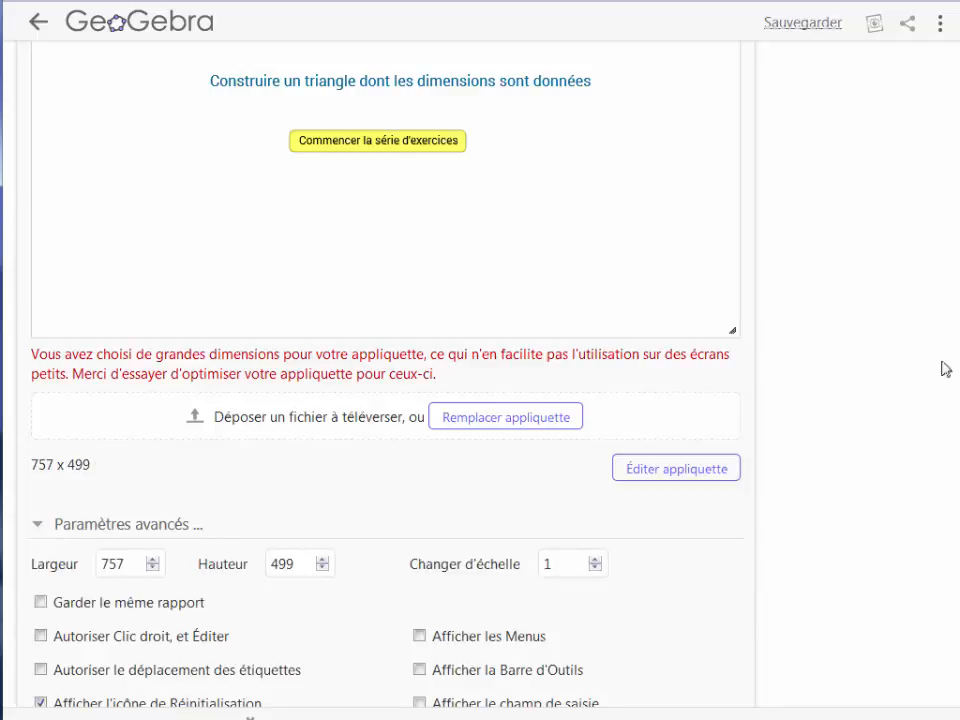
pyautogui.scroll(-3, 385, 375)
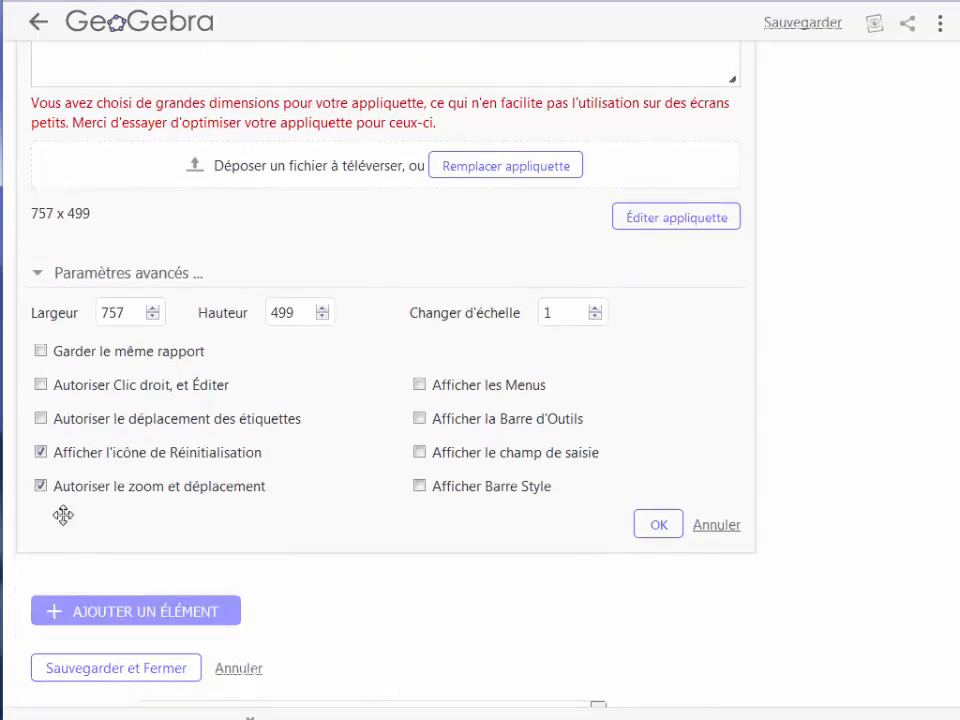
pyautogui.click(41, 453)
pyautogui.scroll(7, 954, 113)
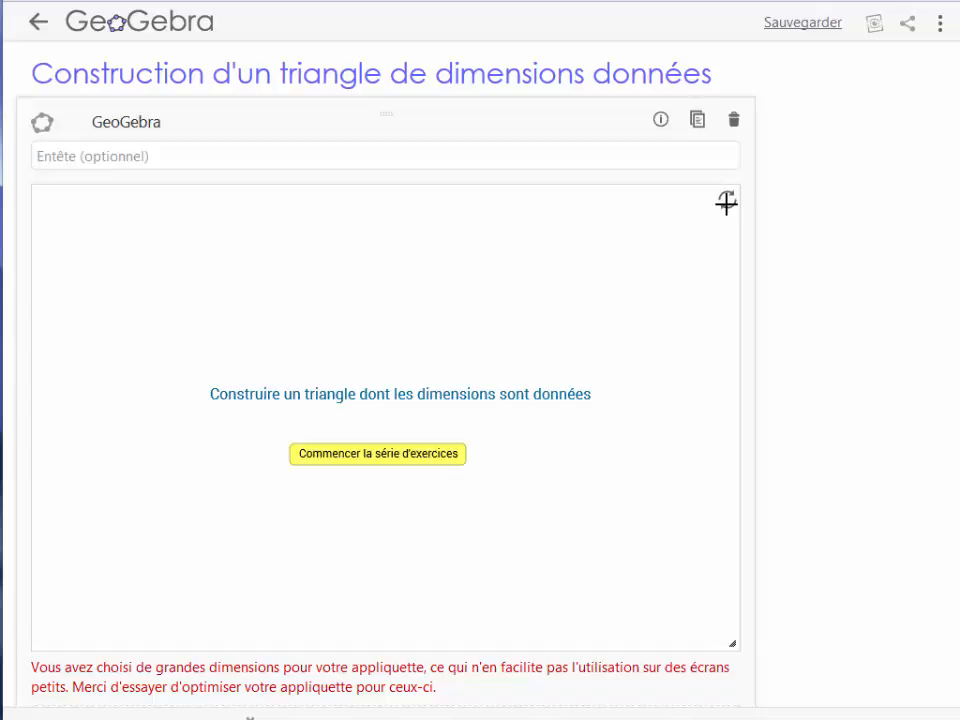
pyautogui.scroll(-3, 894, 204)
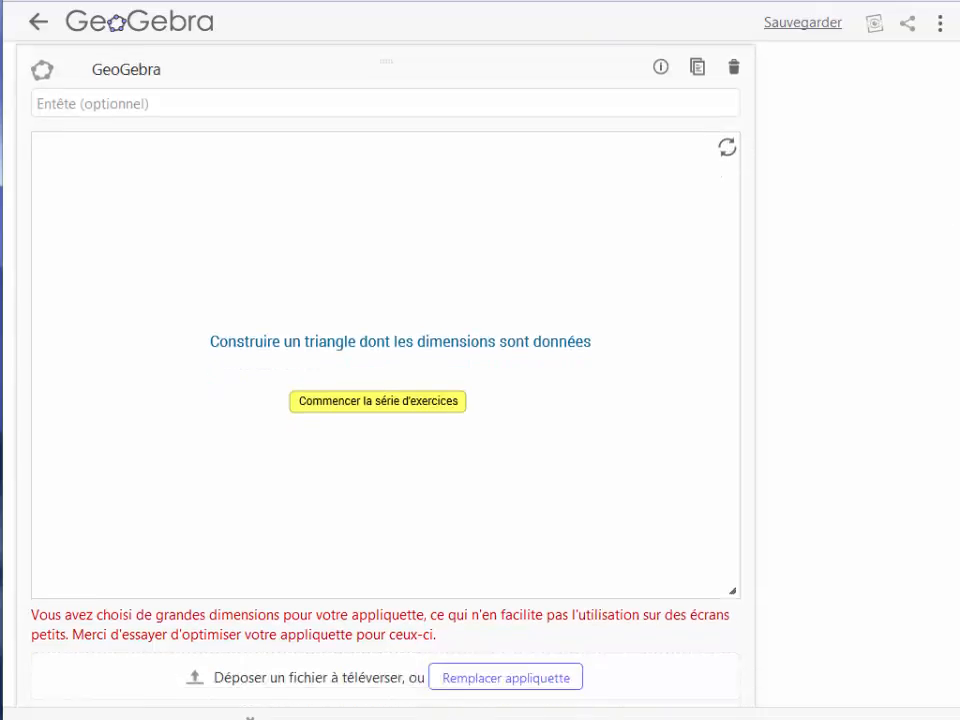
pyautogui.scroll(-3, 448, 400)
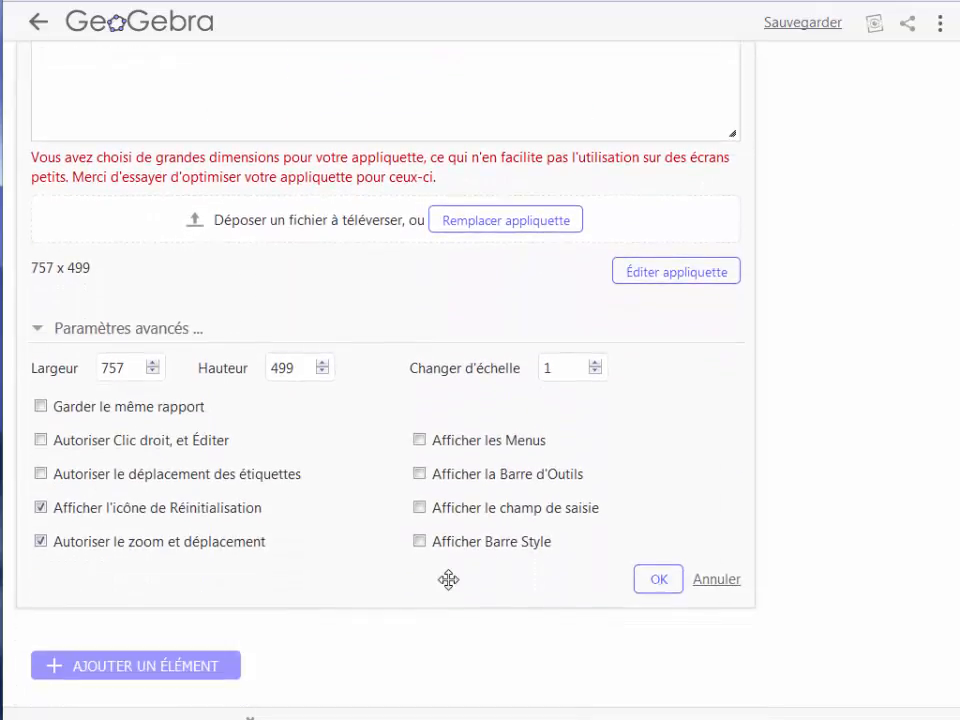
pyautogui.click(41, 508)
pyautogui.click(41, 542)
# - Enable the toolbar display for the applet, check it in the preview and apply the applet settings
pyautogui.scroll(2, 385, 400)
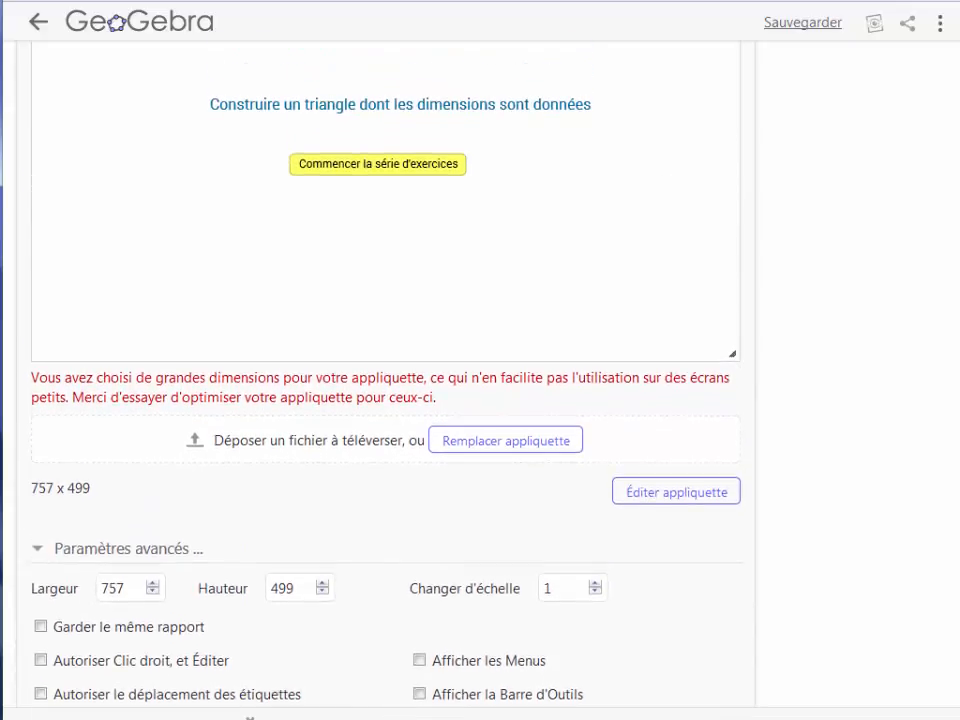
pyautogui.scroll(3, 385, 400)
pyautogui.scroll(-5, 420, 492)
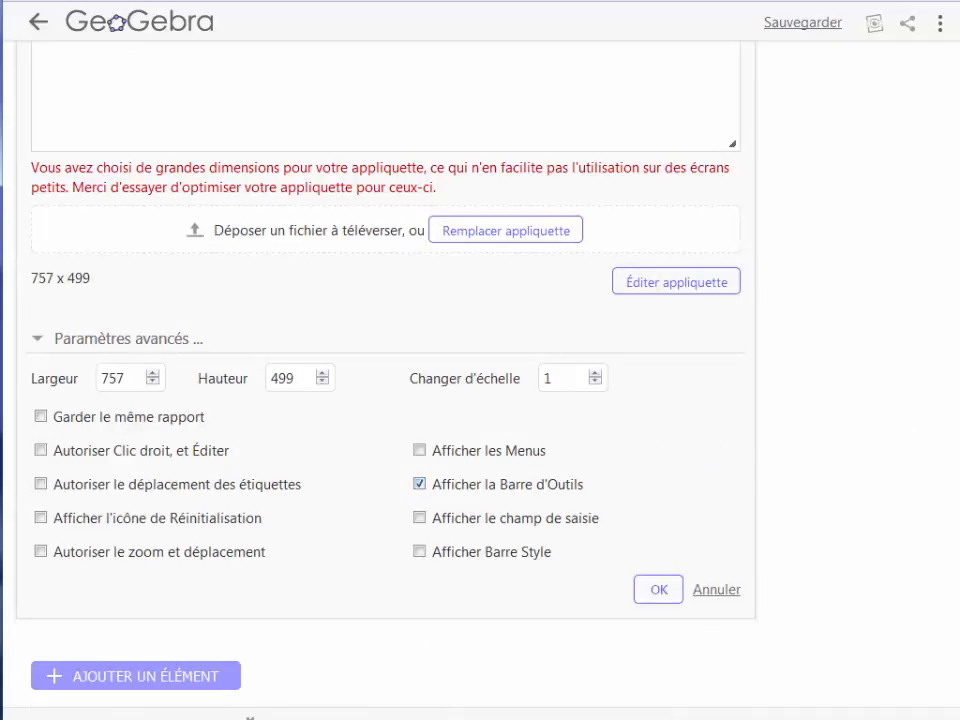
pyautogui.scroll(5, 955, 178)
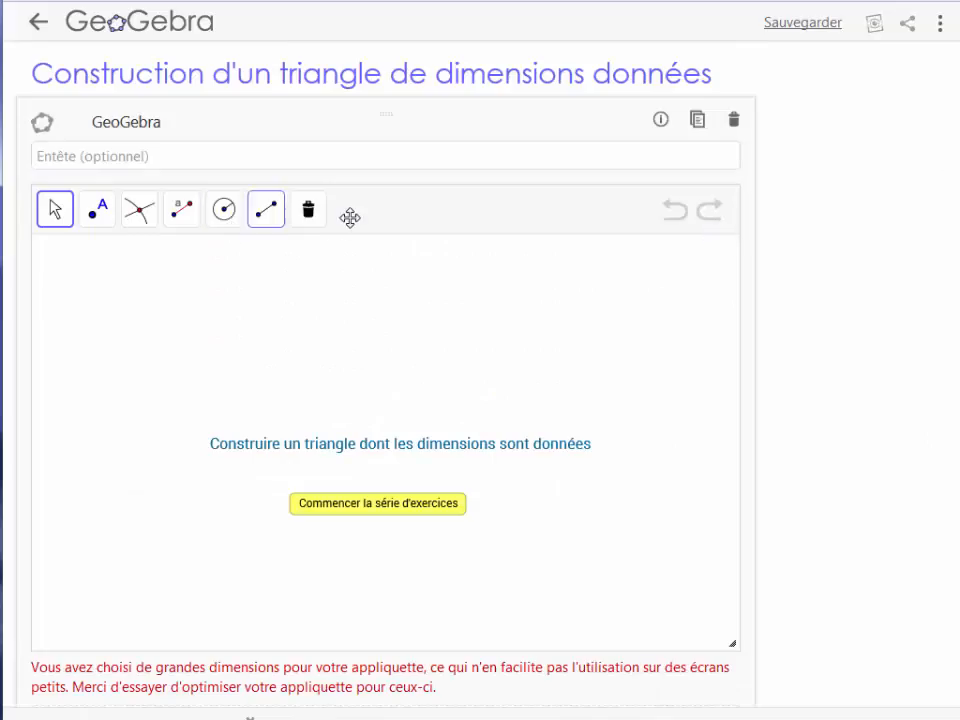
pyautogui.scroll(-1, 480, 380)
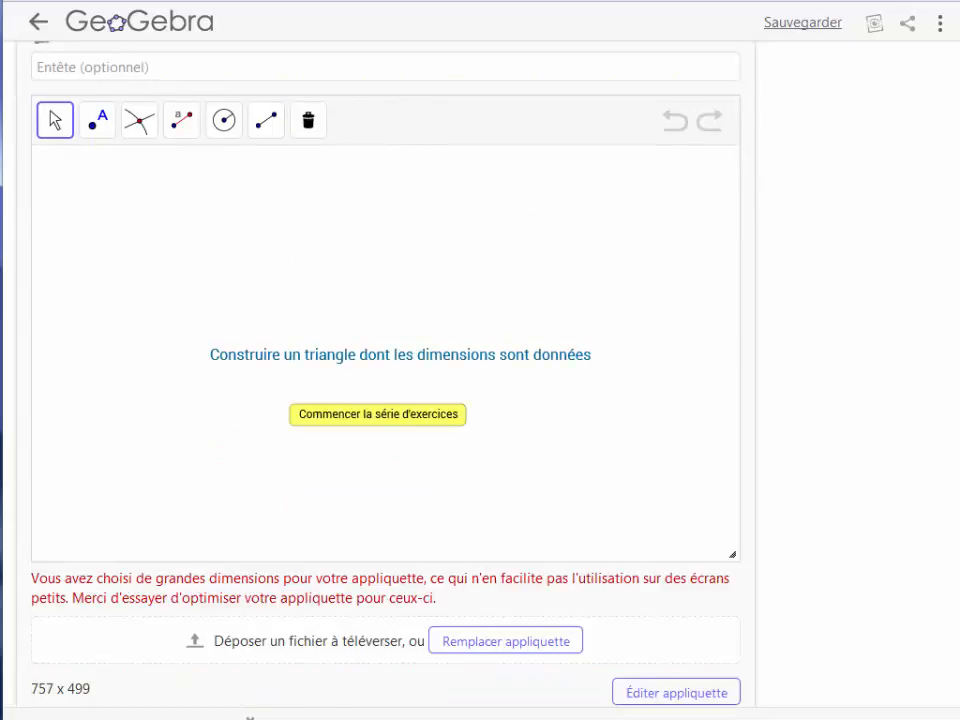
pyautogui.scroll(-5, 658, 522)
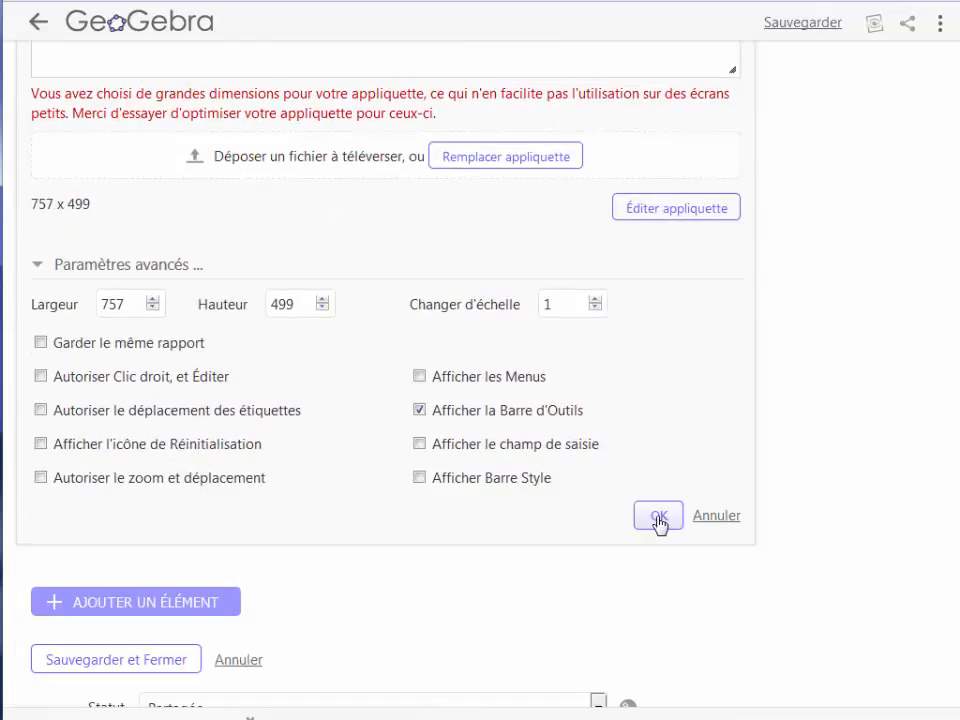
pyautogui.click(658, 516)
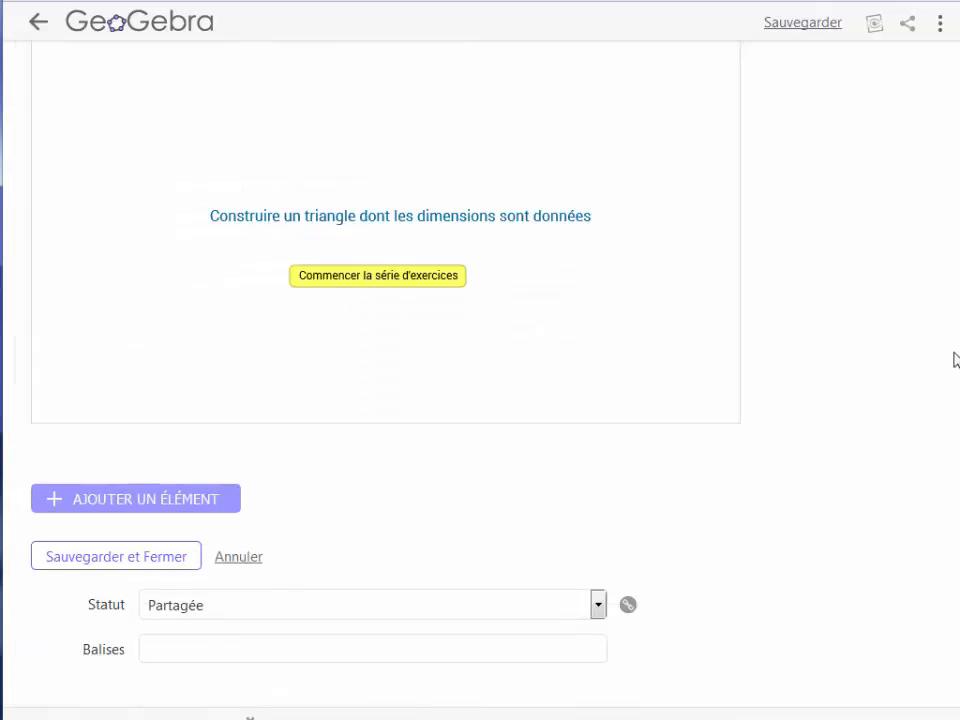
# - Save the worksheet with its new applet settings and close the editor
pyautogui.click(153, 574)
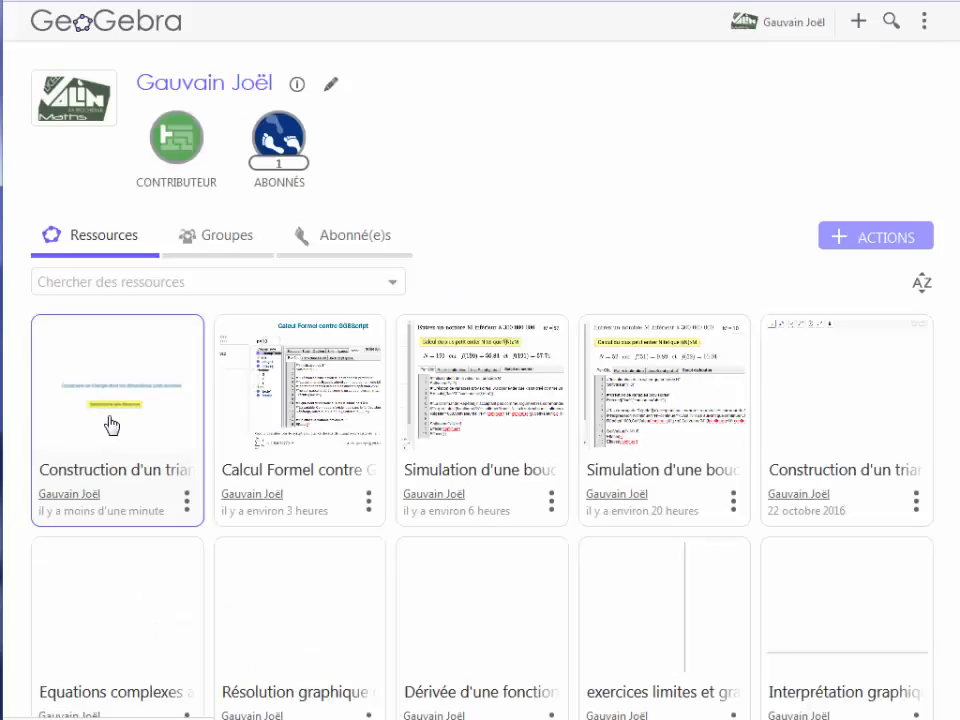
# - Copy the sharing link of the new triangle construction worksheet and display its HTML embed code
pyautogui.click(186, 502)
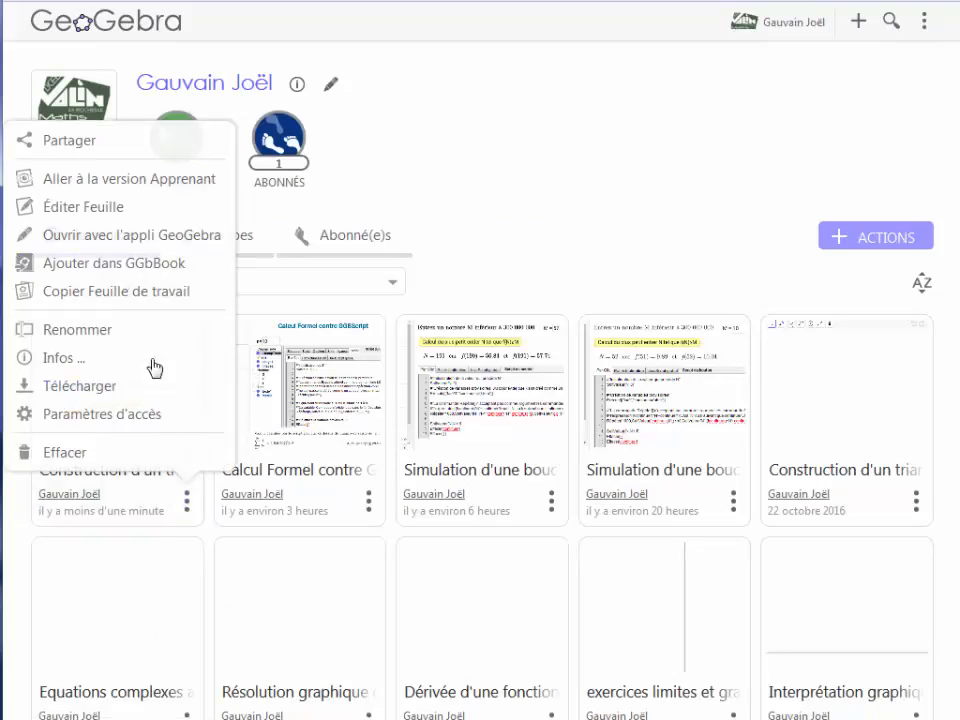
pyautogui.click(76, 150)
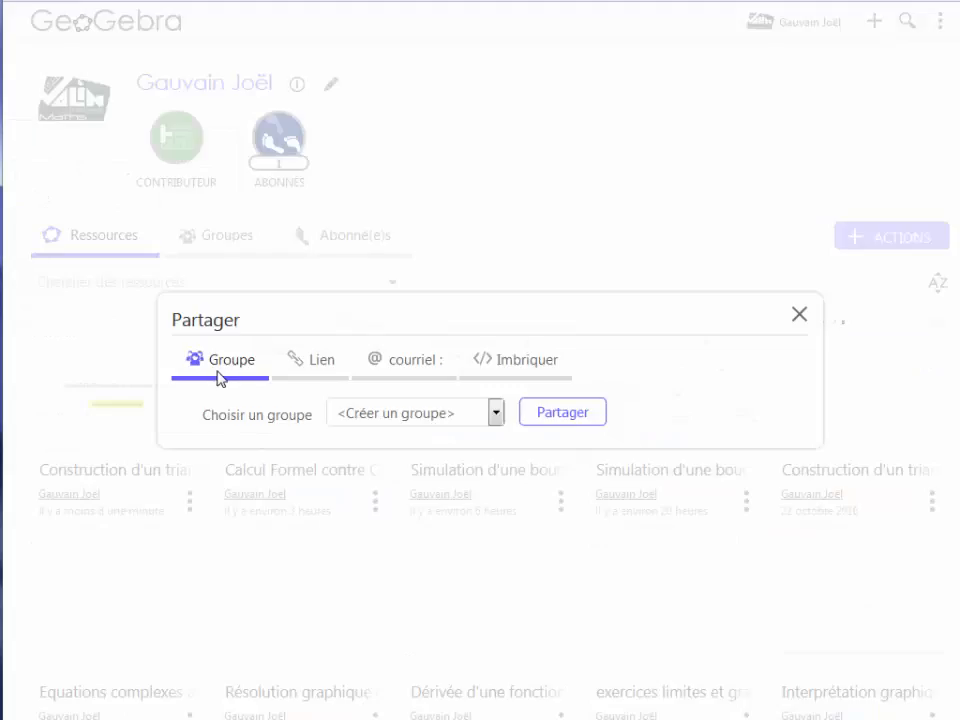
pyautogui.click(313, 370)
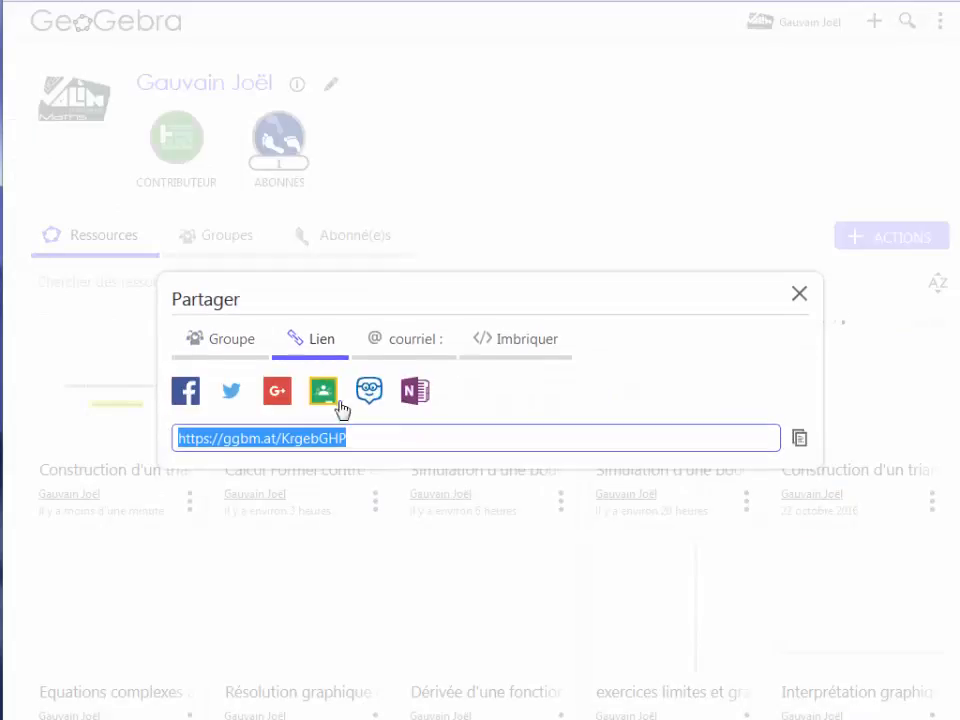
pyautogui.click(801, 442)
pyautogui.click(503, 352)
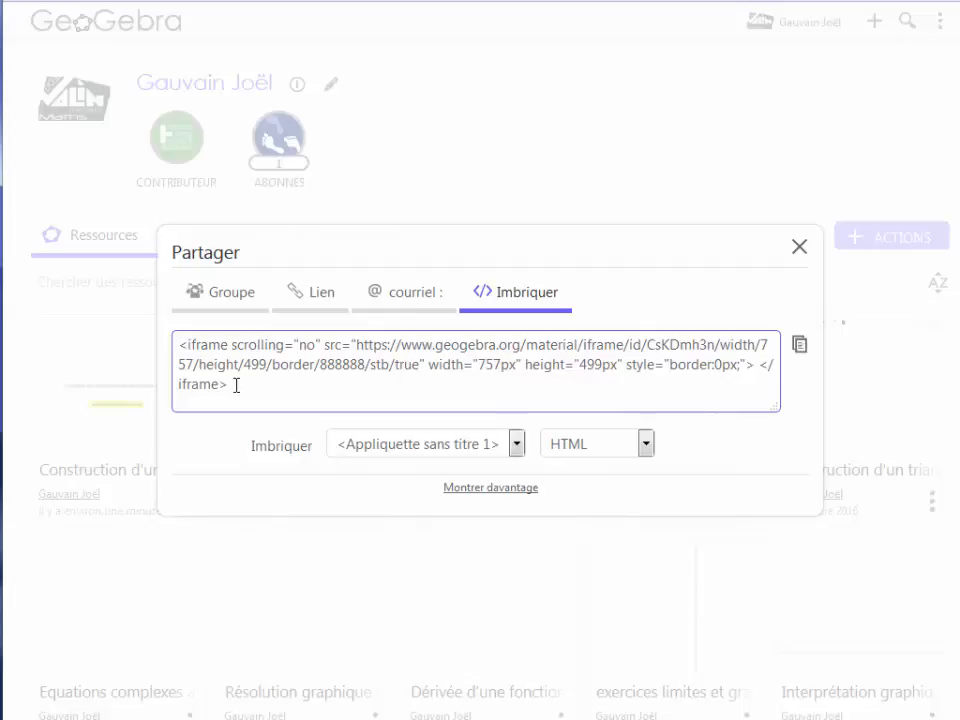
pyautogui.click(798, 248)
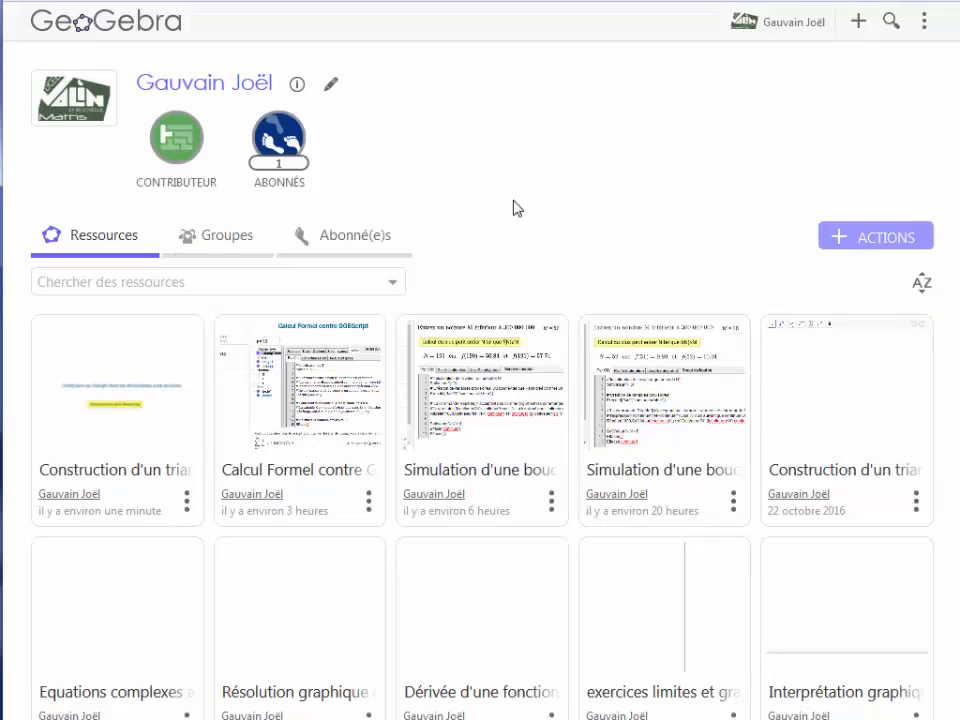
# - Reopen the worksheet "Construction d'un triangle de dimensions données" for editing and open its GeoGebra applet element
pyautogui.click(187, 500)
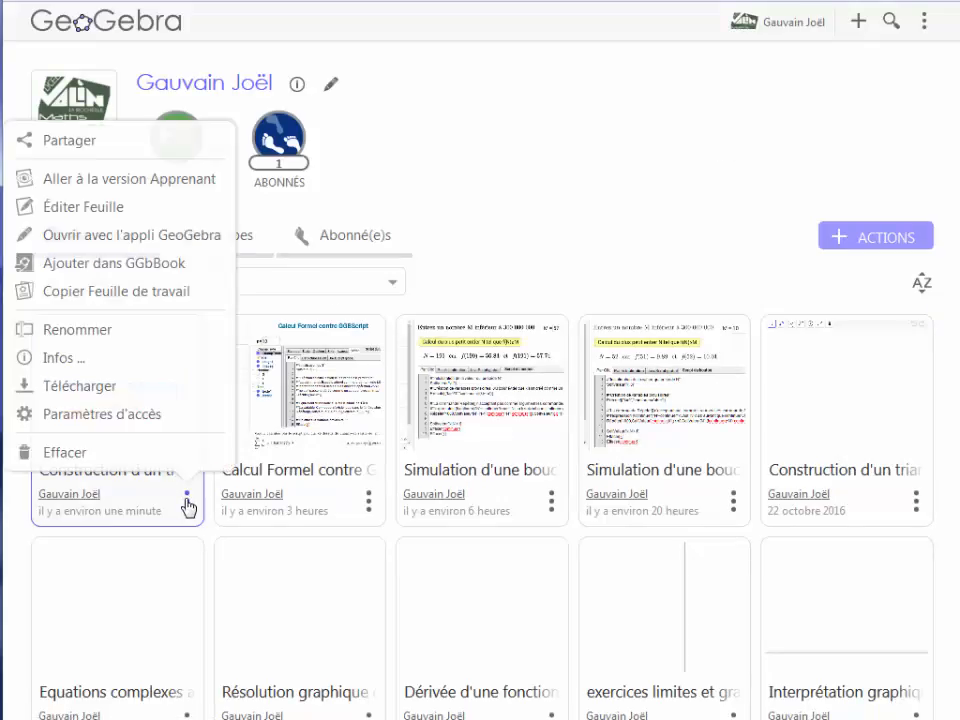
pyautogui.click(93, 214)
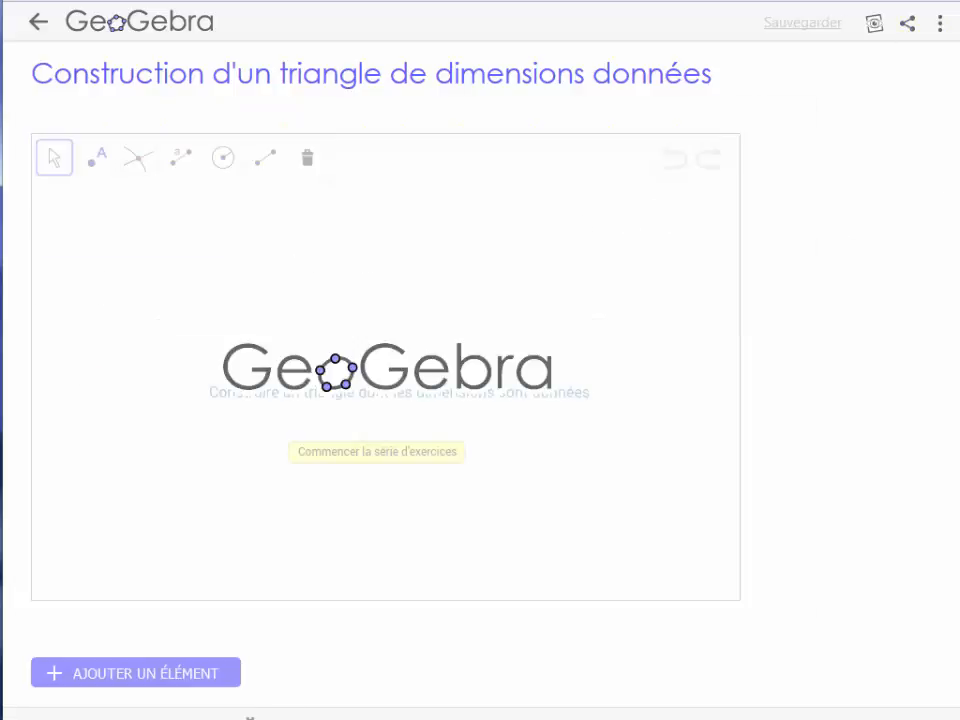
pyautogui.scroll(-1, 480, 373)
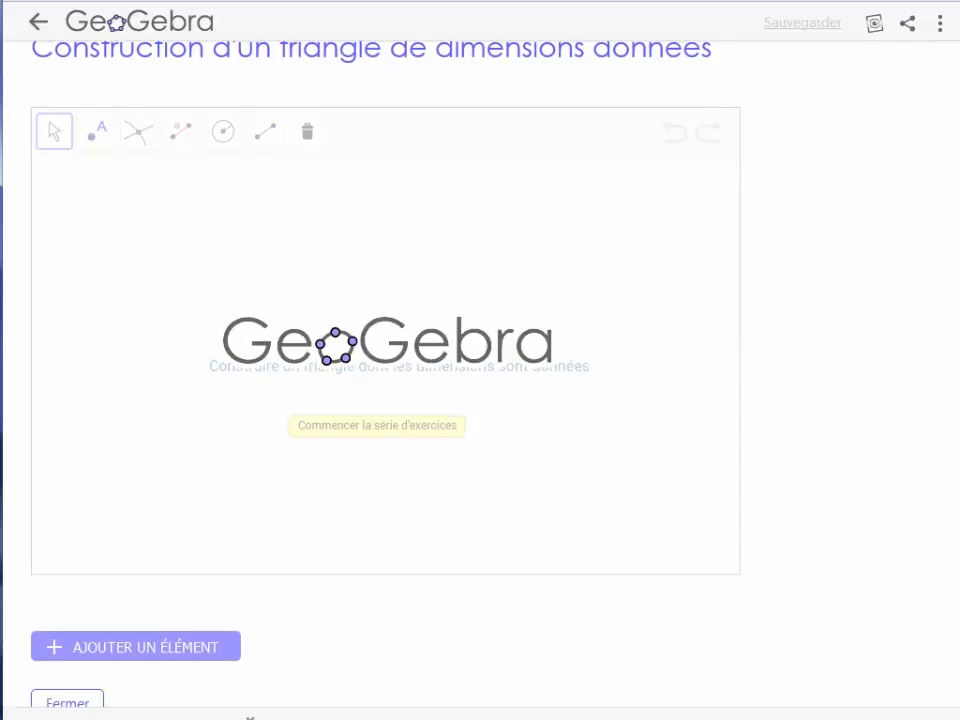
pyautogui.scroll(1, 480, 373)
pyautogui.click(721, 122)
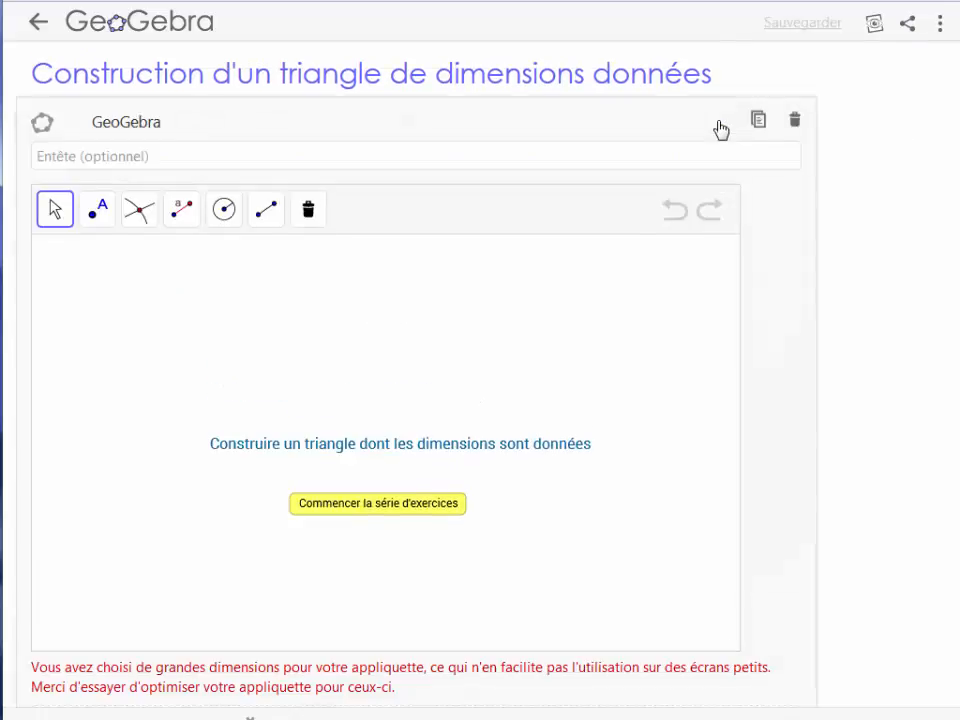
# - Replace the worksheet's applet by uploading the file mission3.ggb
pyautogui.scroll(-3, 921, 124)
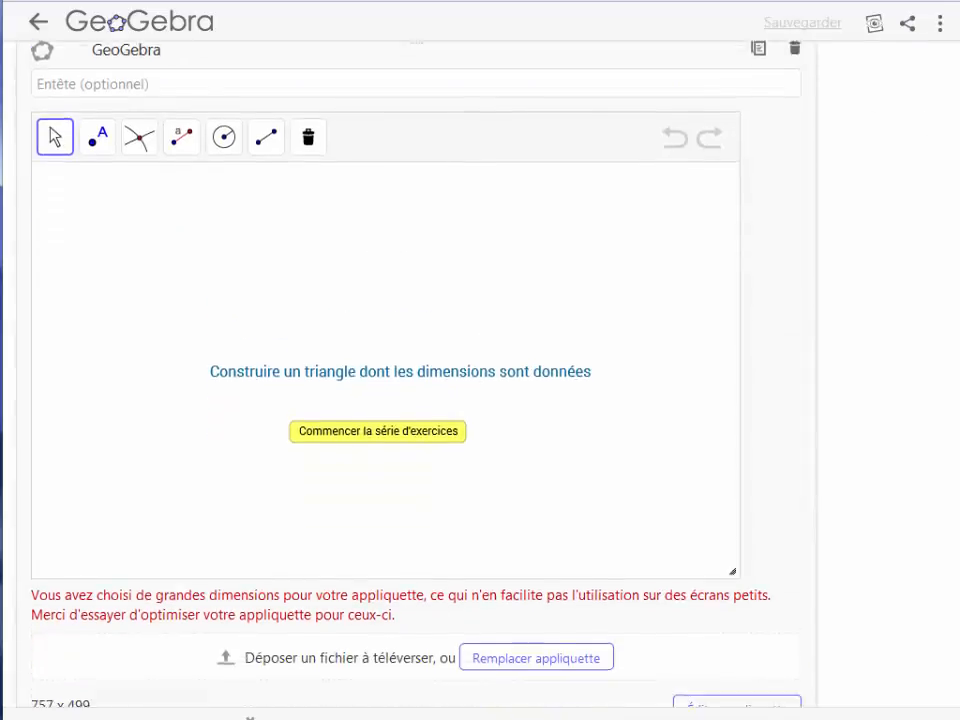
pyautogui.scroll(-1, 416, 373)
pyautogui.scroll(1, 416, 373)
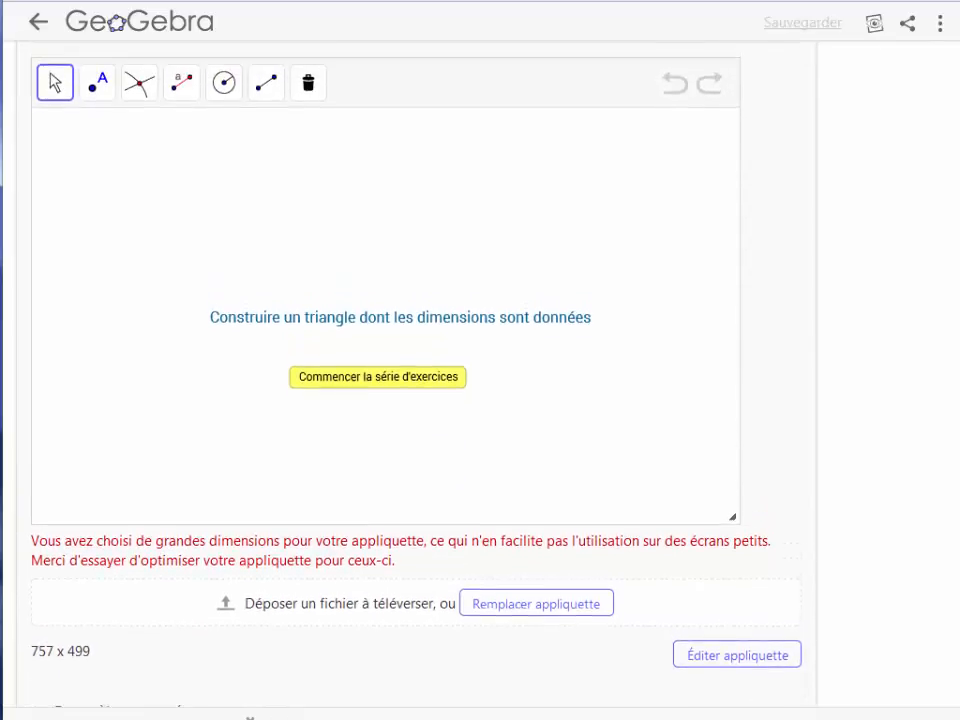
pyautogui.scroll(-1, 416, 373)
pyautogui.scroll(2, 416, 373)
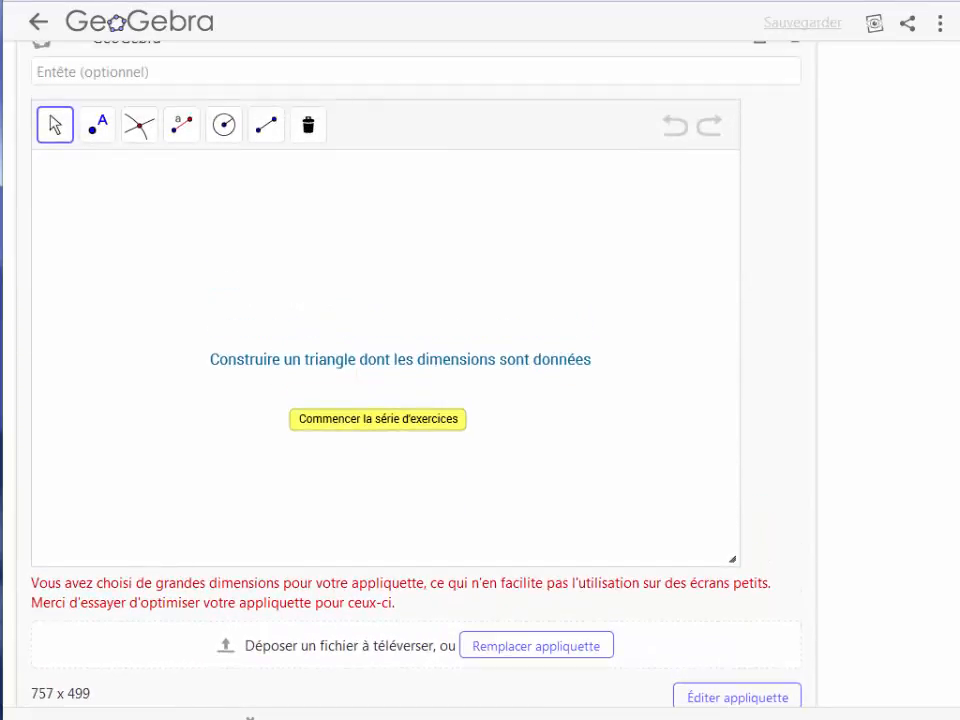
pyautogui.scroll(-4, 416, 373)
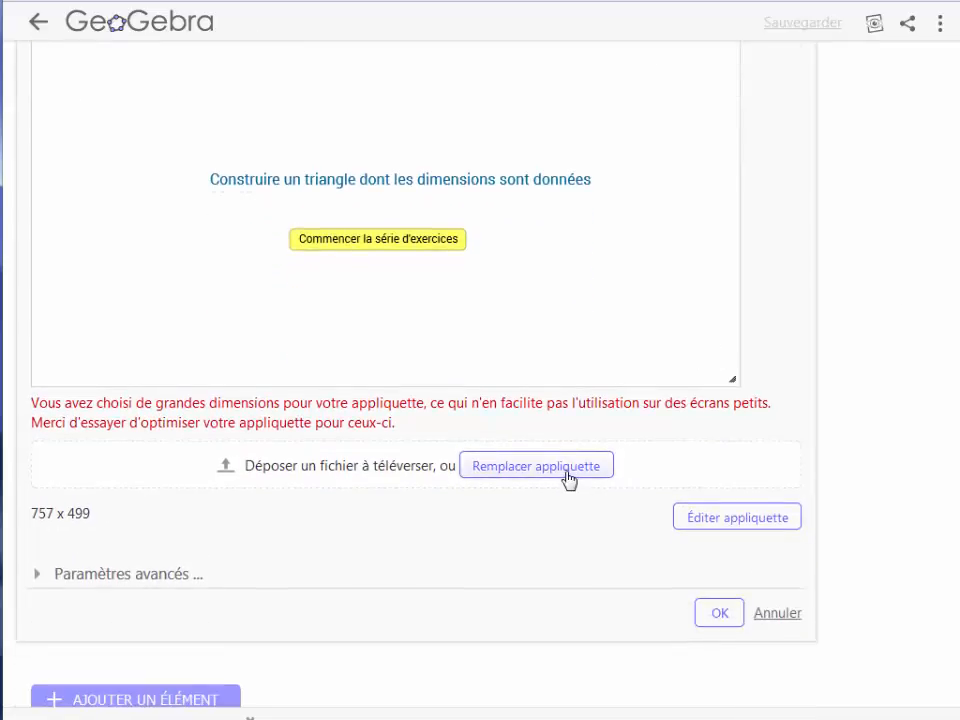
pyautogui.click(508, 478)
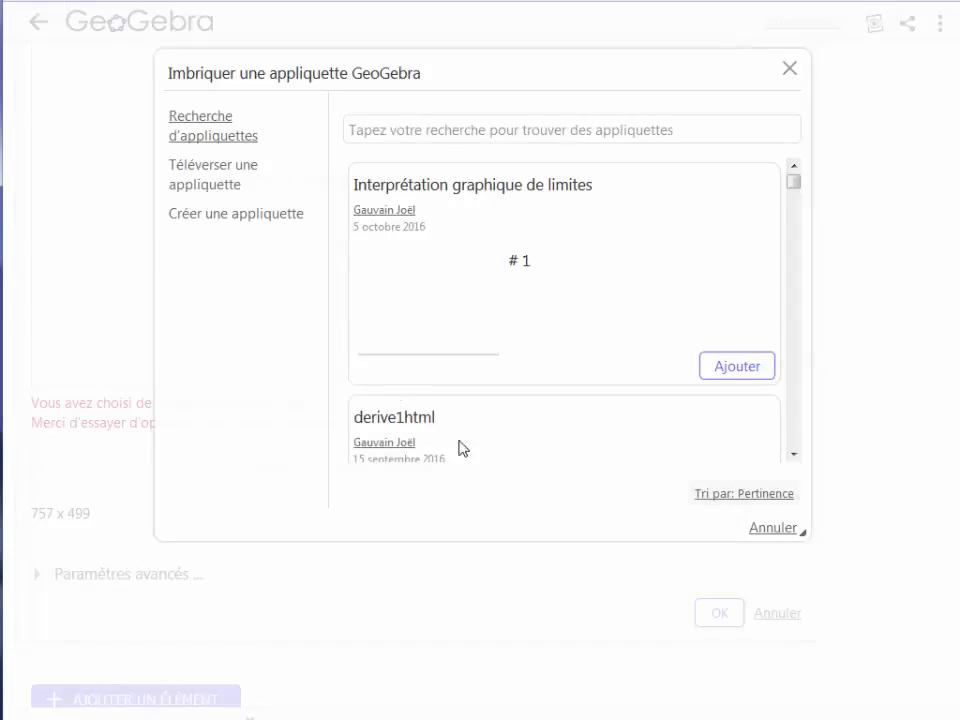
pyautogui.click(219, 184)
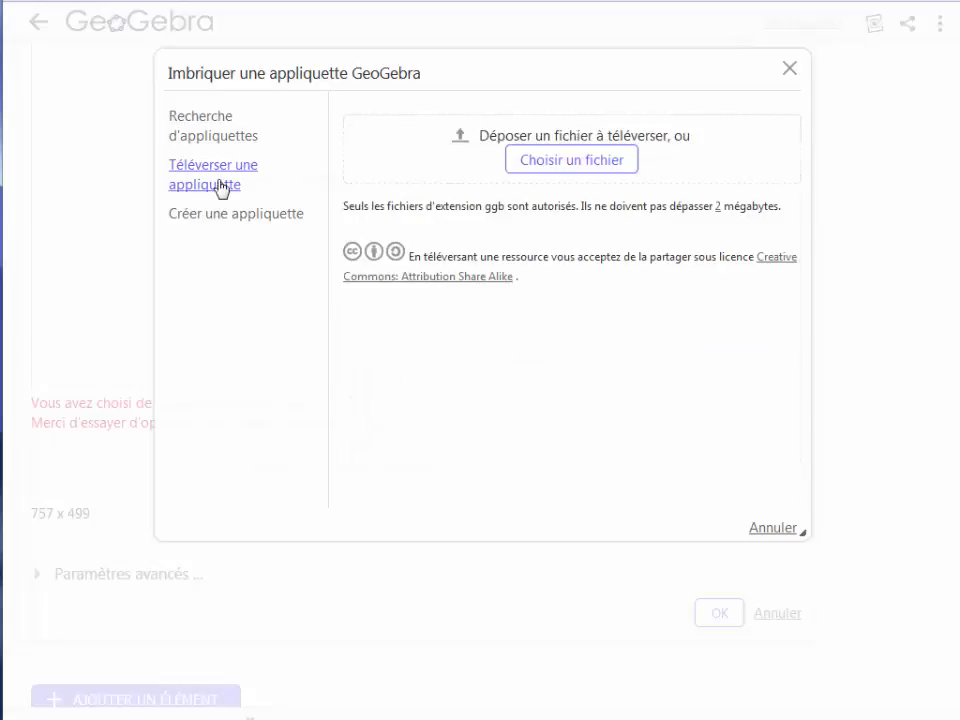
pyautogui.click(551, 166)
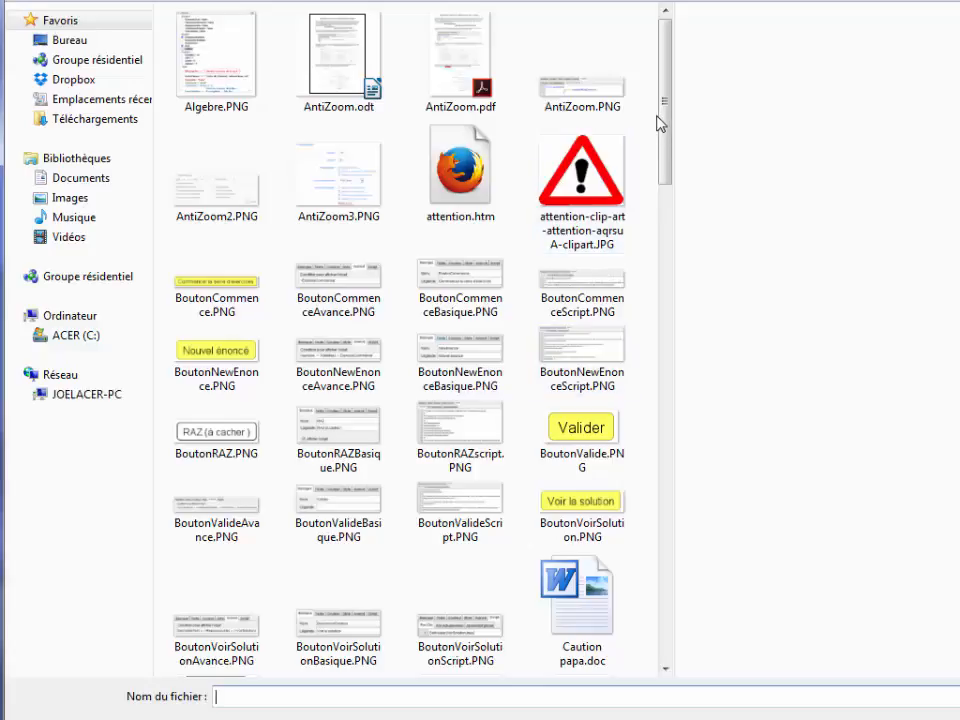
pyautogui.moveTo(660, 122); pyautogui.dragTo(683, 418)
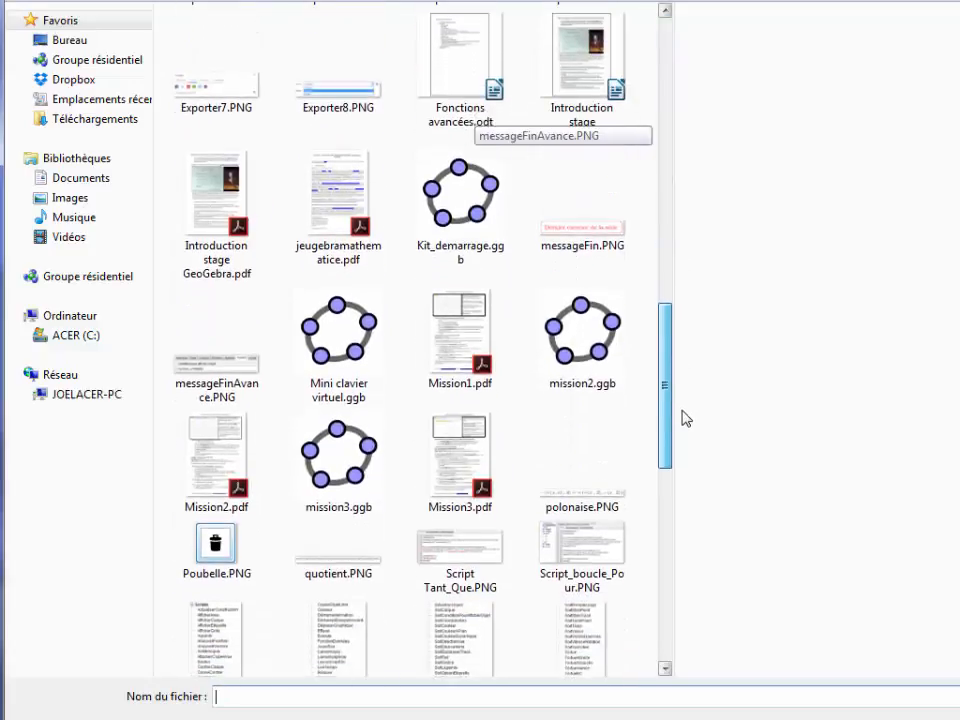
pyautogui.click(340, 478)
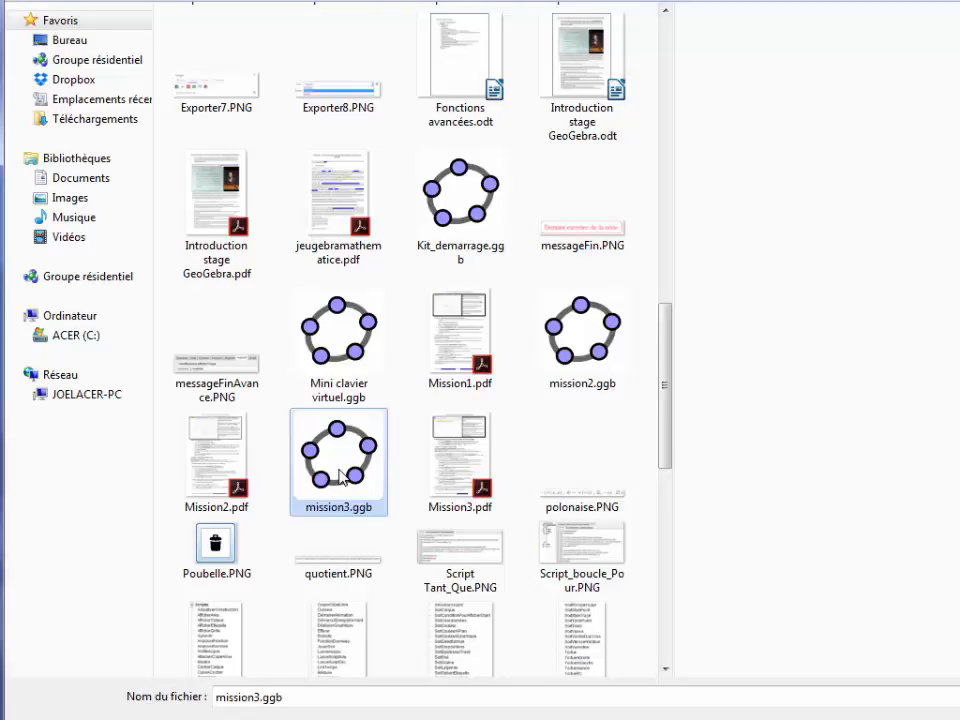
pyautogui.doubleClick(340, 478)
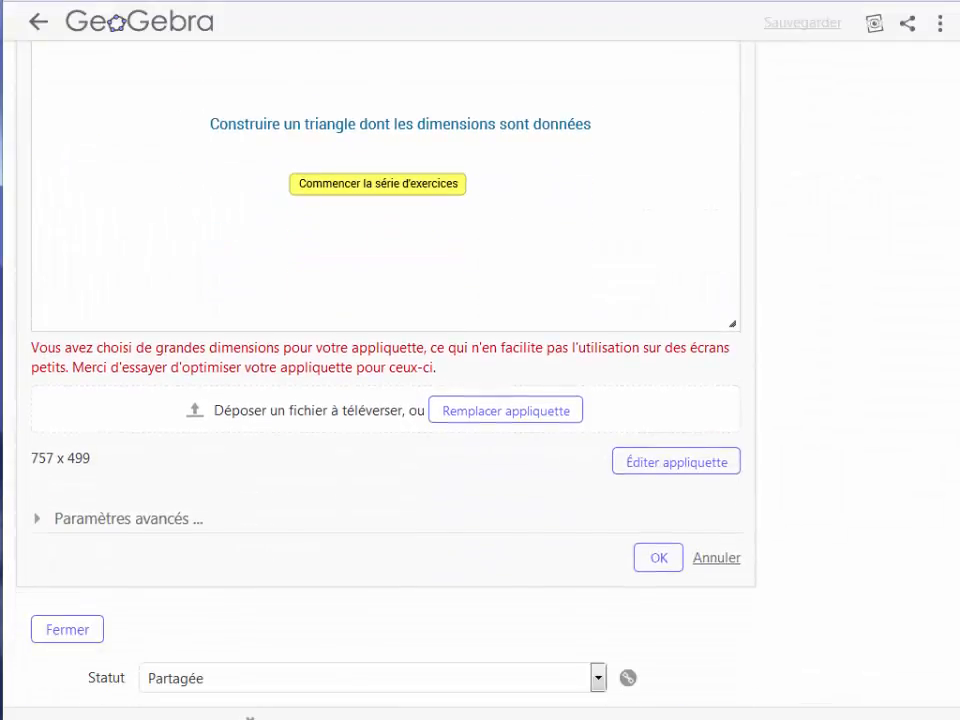
# - Accept the replaced applet, then save and close the worksheet
pyautogui.scroll(-1, 385, 380)
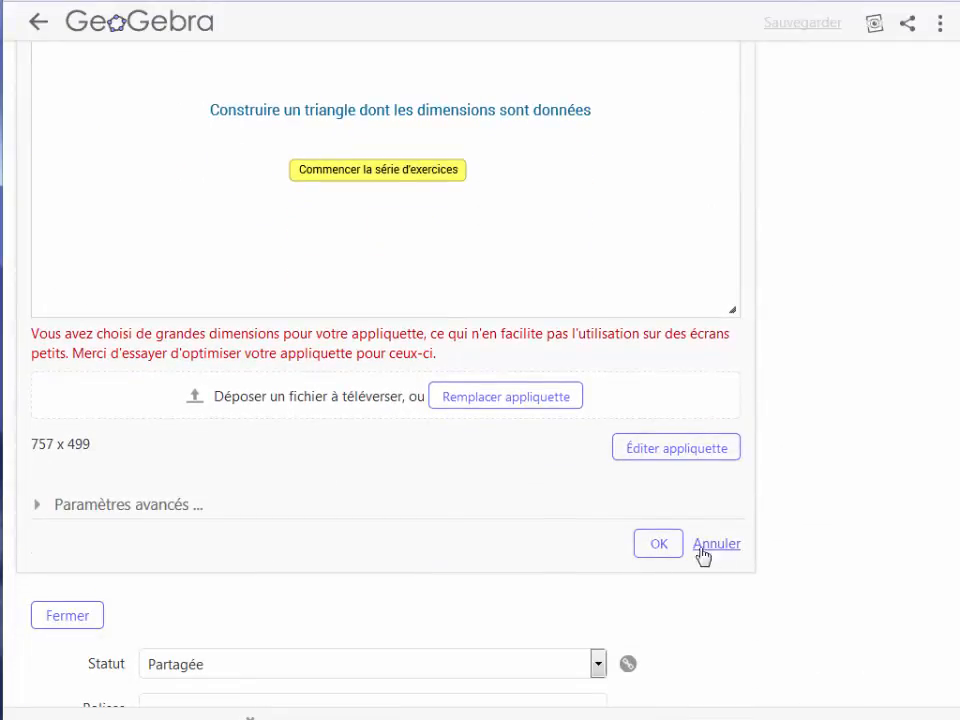
pyautogui.click(662, 553)
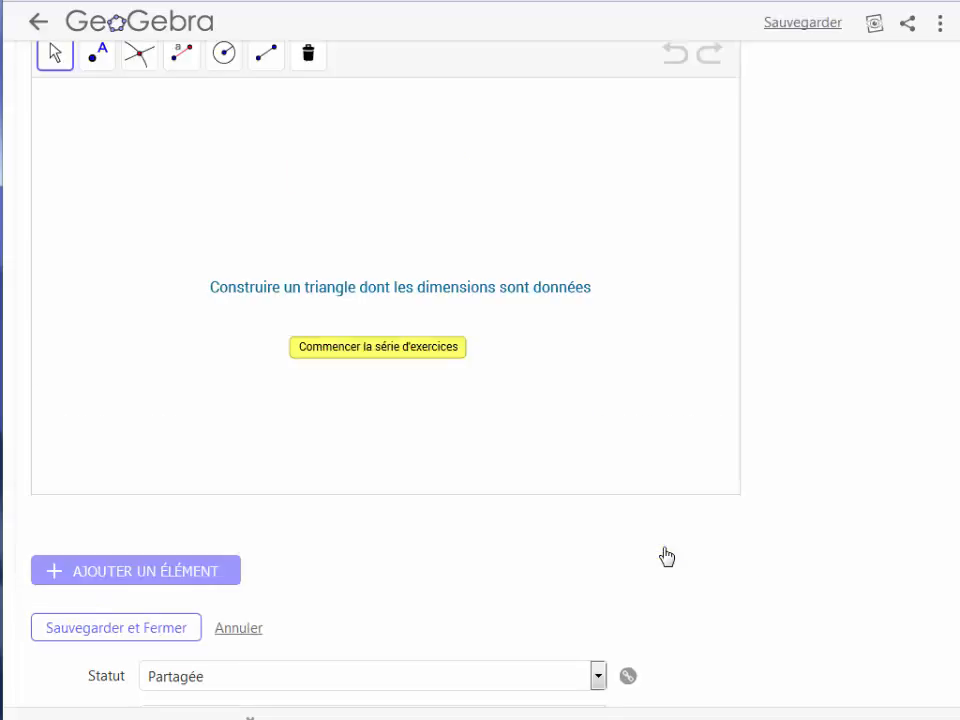
pyautogui.click(165, 640)
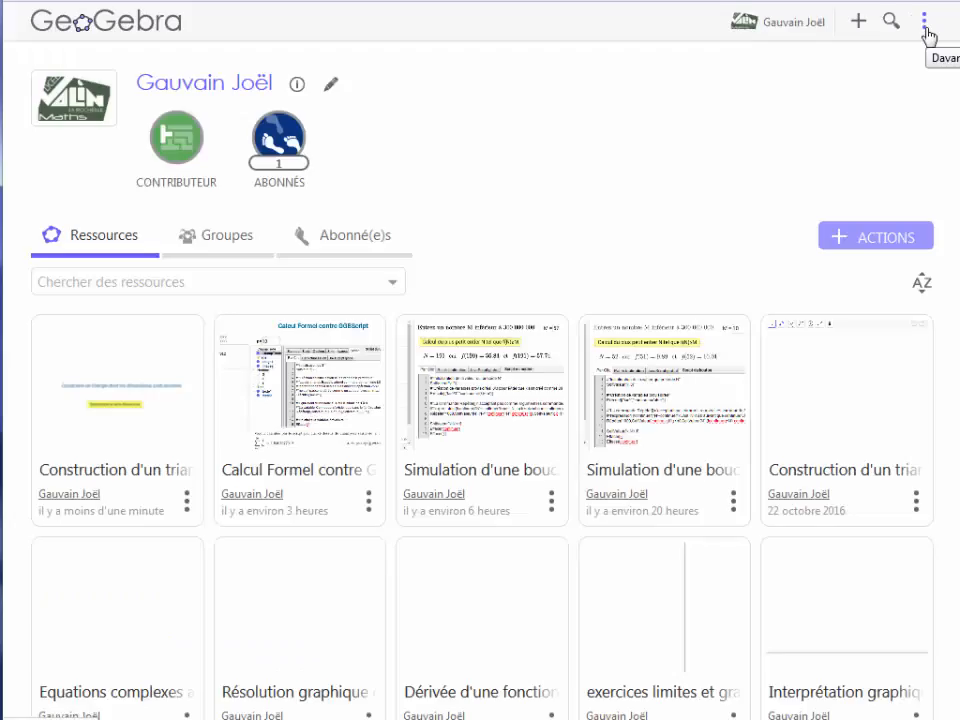
# - Open the GeoGebra help forum and look through the recent activity and the categories
pyautogui.click(925, 22)
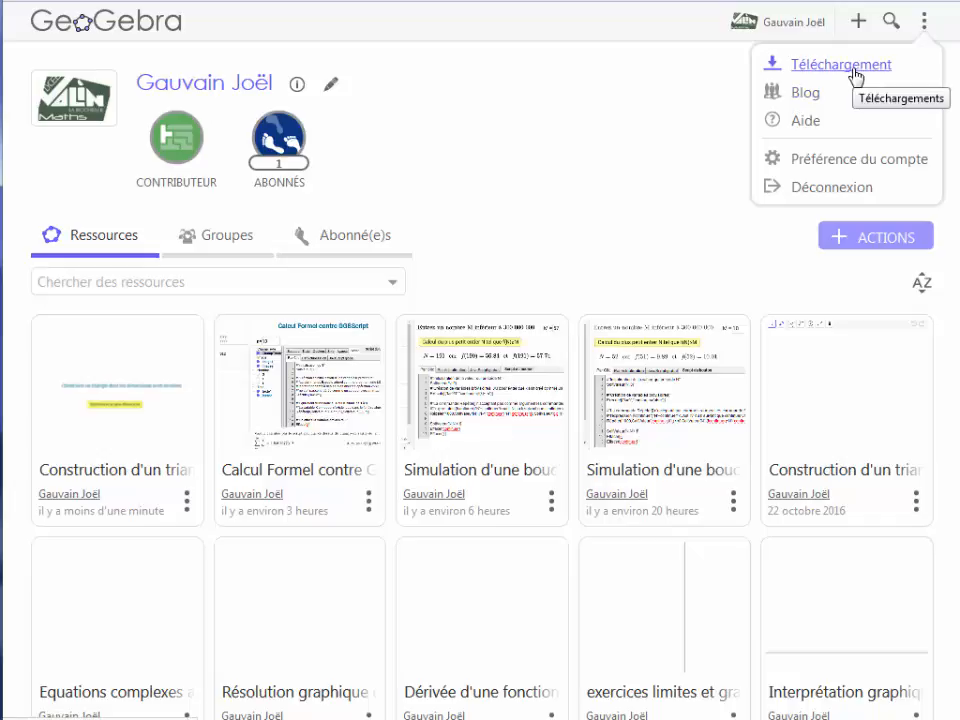
pyautogui.click(806, 122)
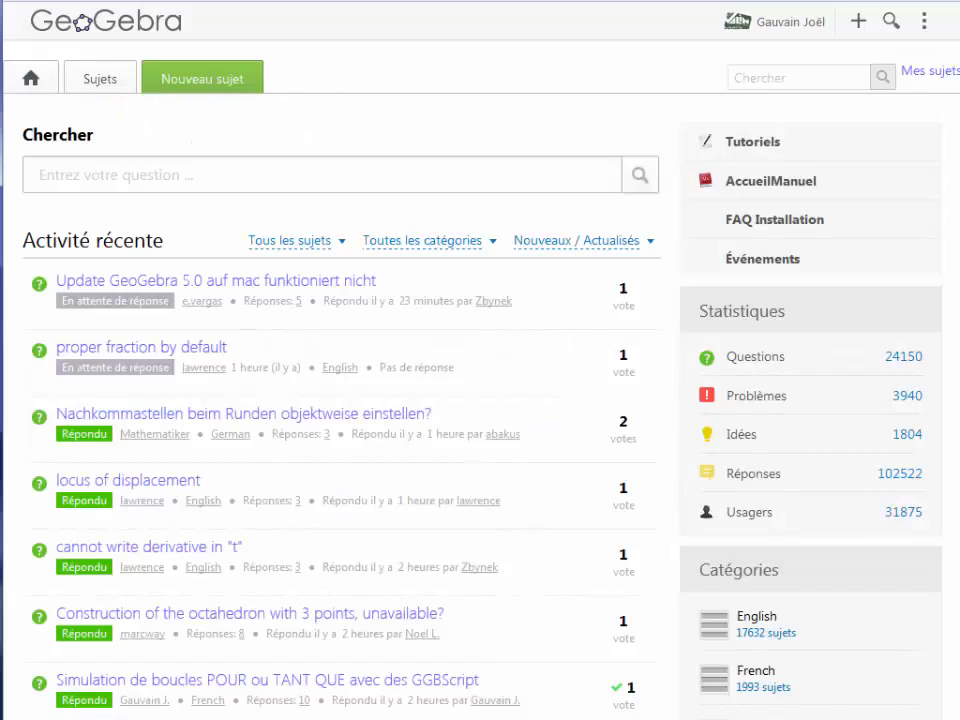
pyautogui.scroll(-1, 480, 400)
pyautogui.scroll(-1, 480, 400)
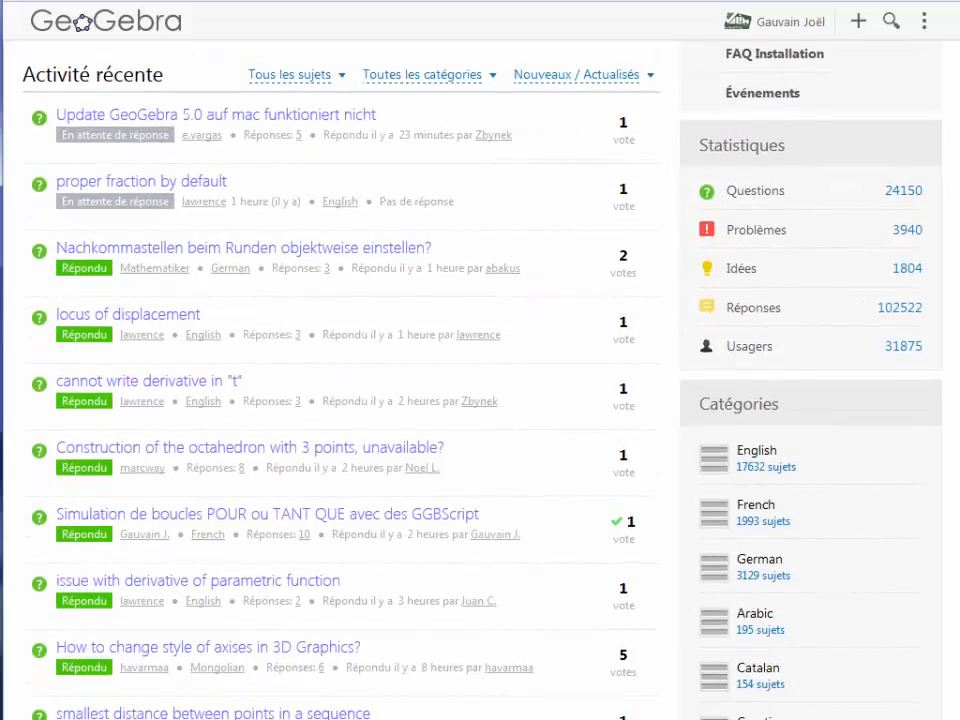
pyautogui.scroll(2, 480, 400)
pyautogui.scroll(1, 480, 400)
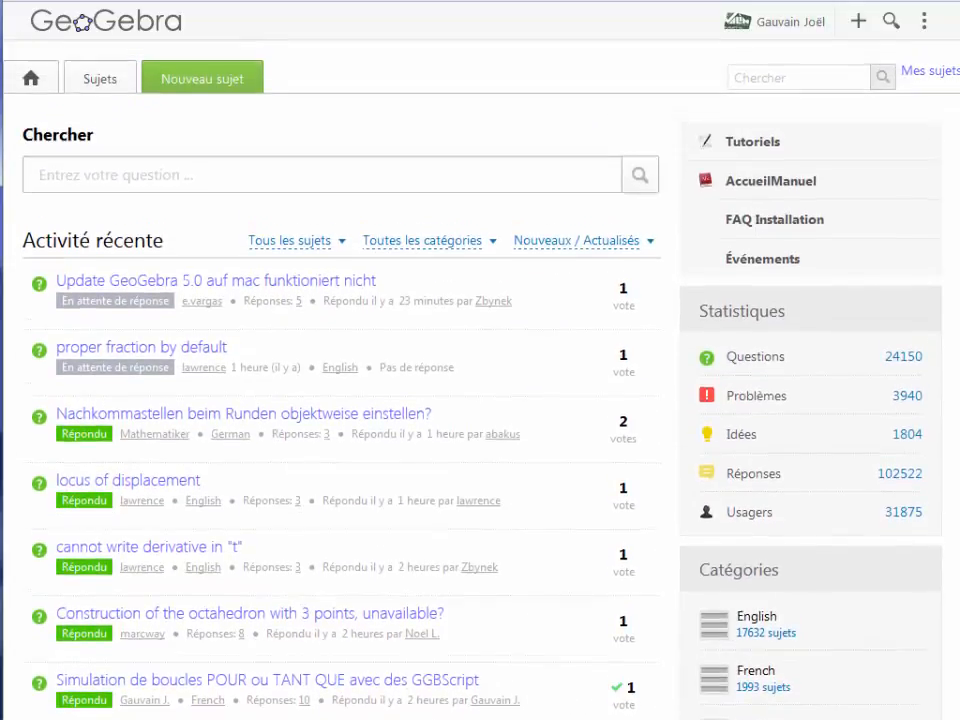
# - Filter the forum's recent activity to the French category and look through its topics
pyautogui.click(434, 249)
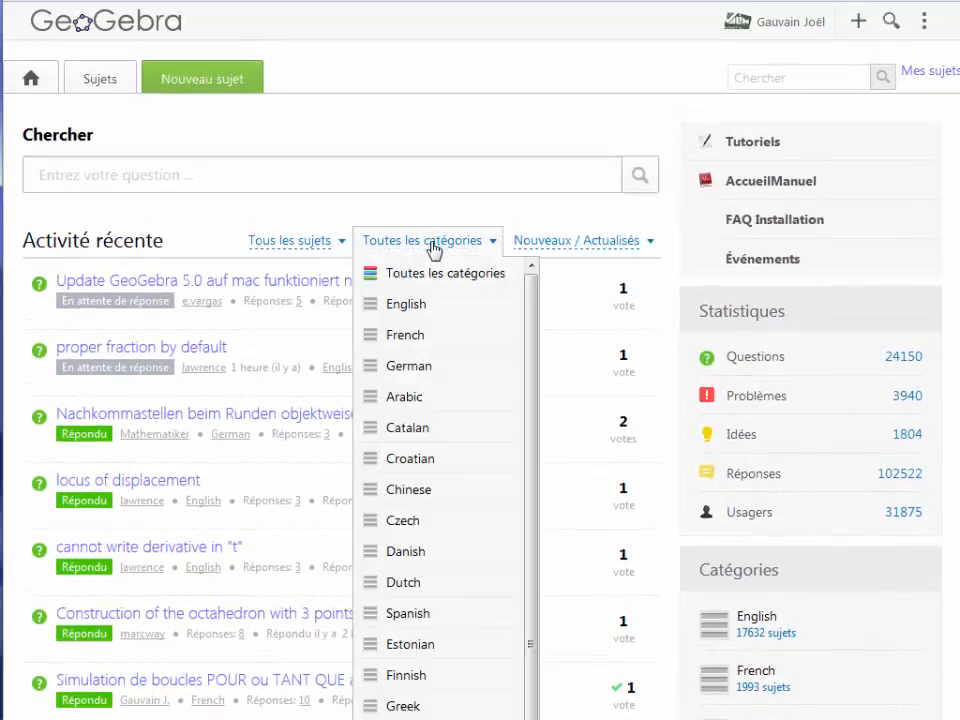
pyautogui.click(410, 338)
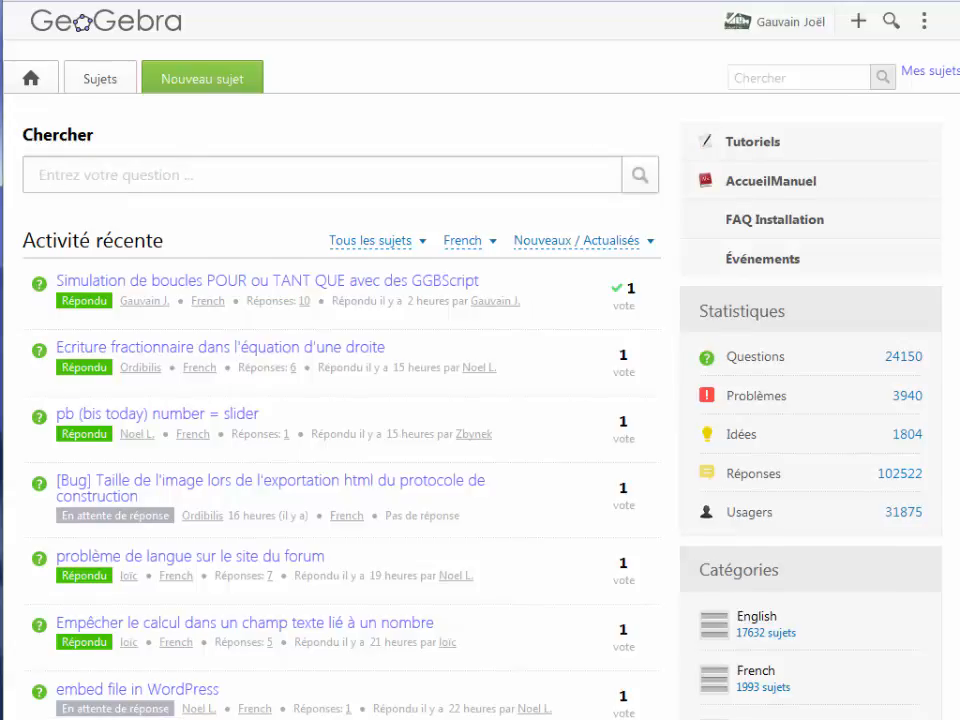
pyautogui.scroll(-15, 480, 400)
pyautogui.scroll(20, 480, 400)
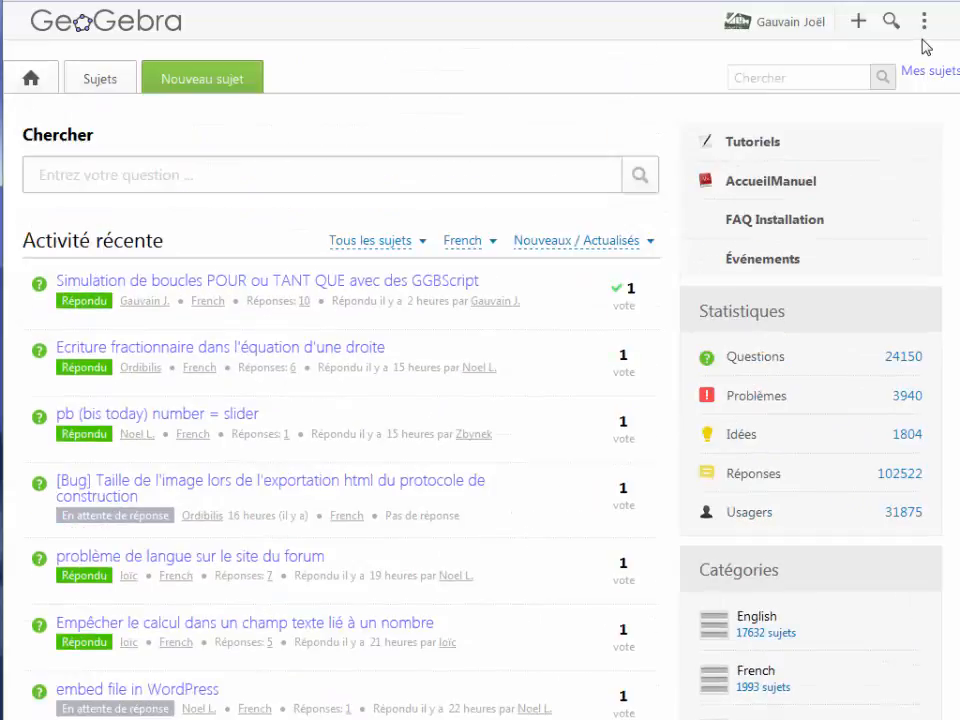
# - Start a new forum topic in the French category and activate its description editor
pyautogui.click(201, 80)
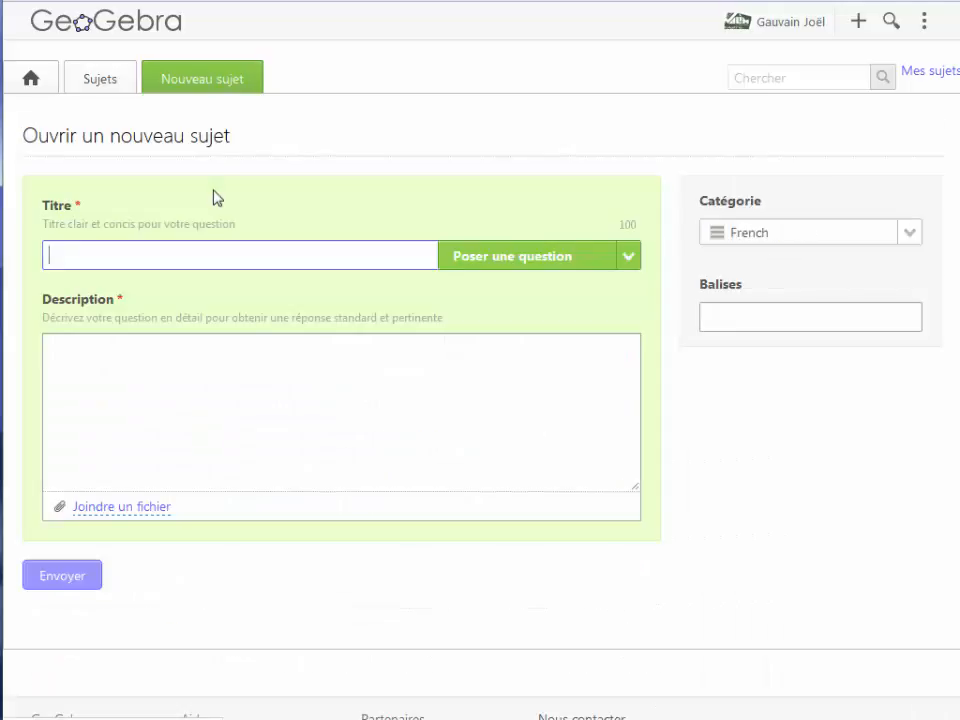
pyautogui.click(106, 262)
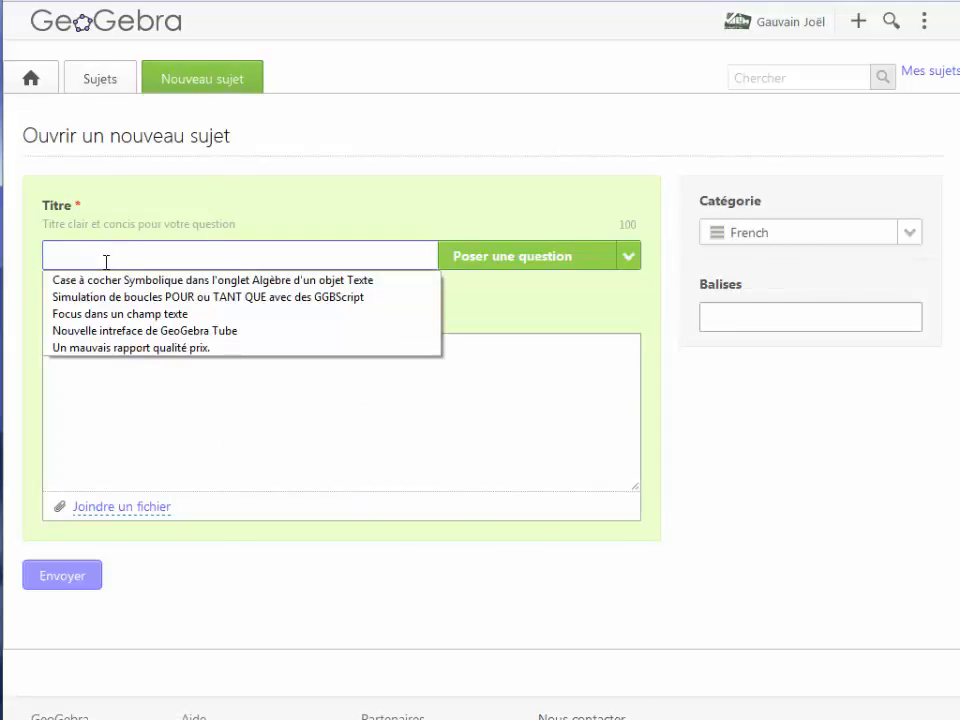
pyautogui.click(131, 429)
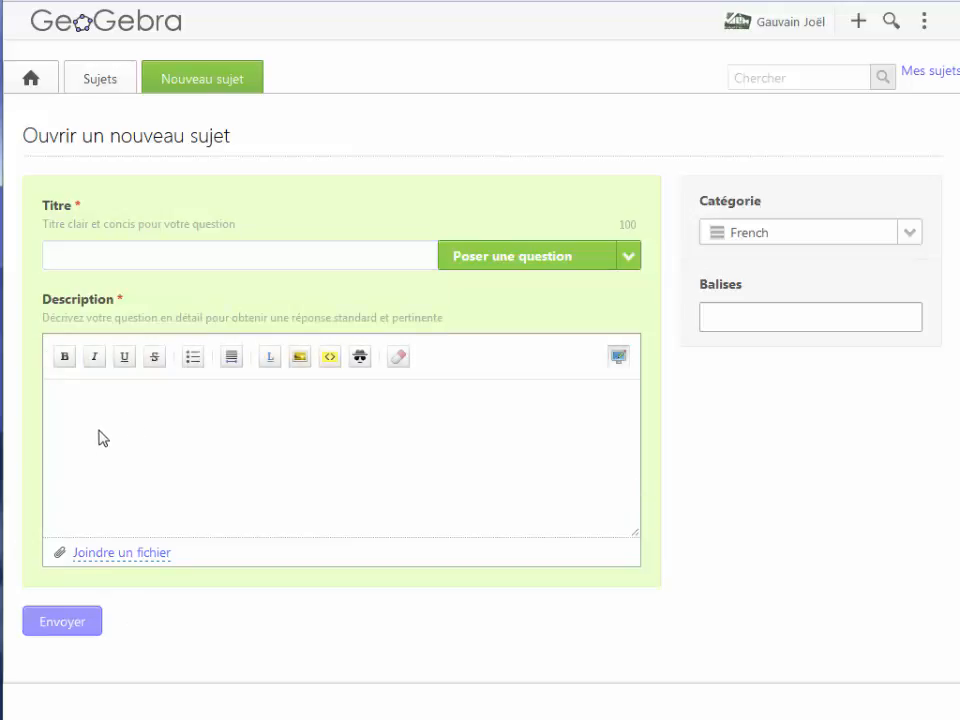